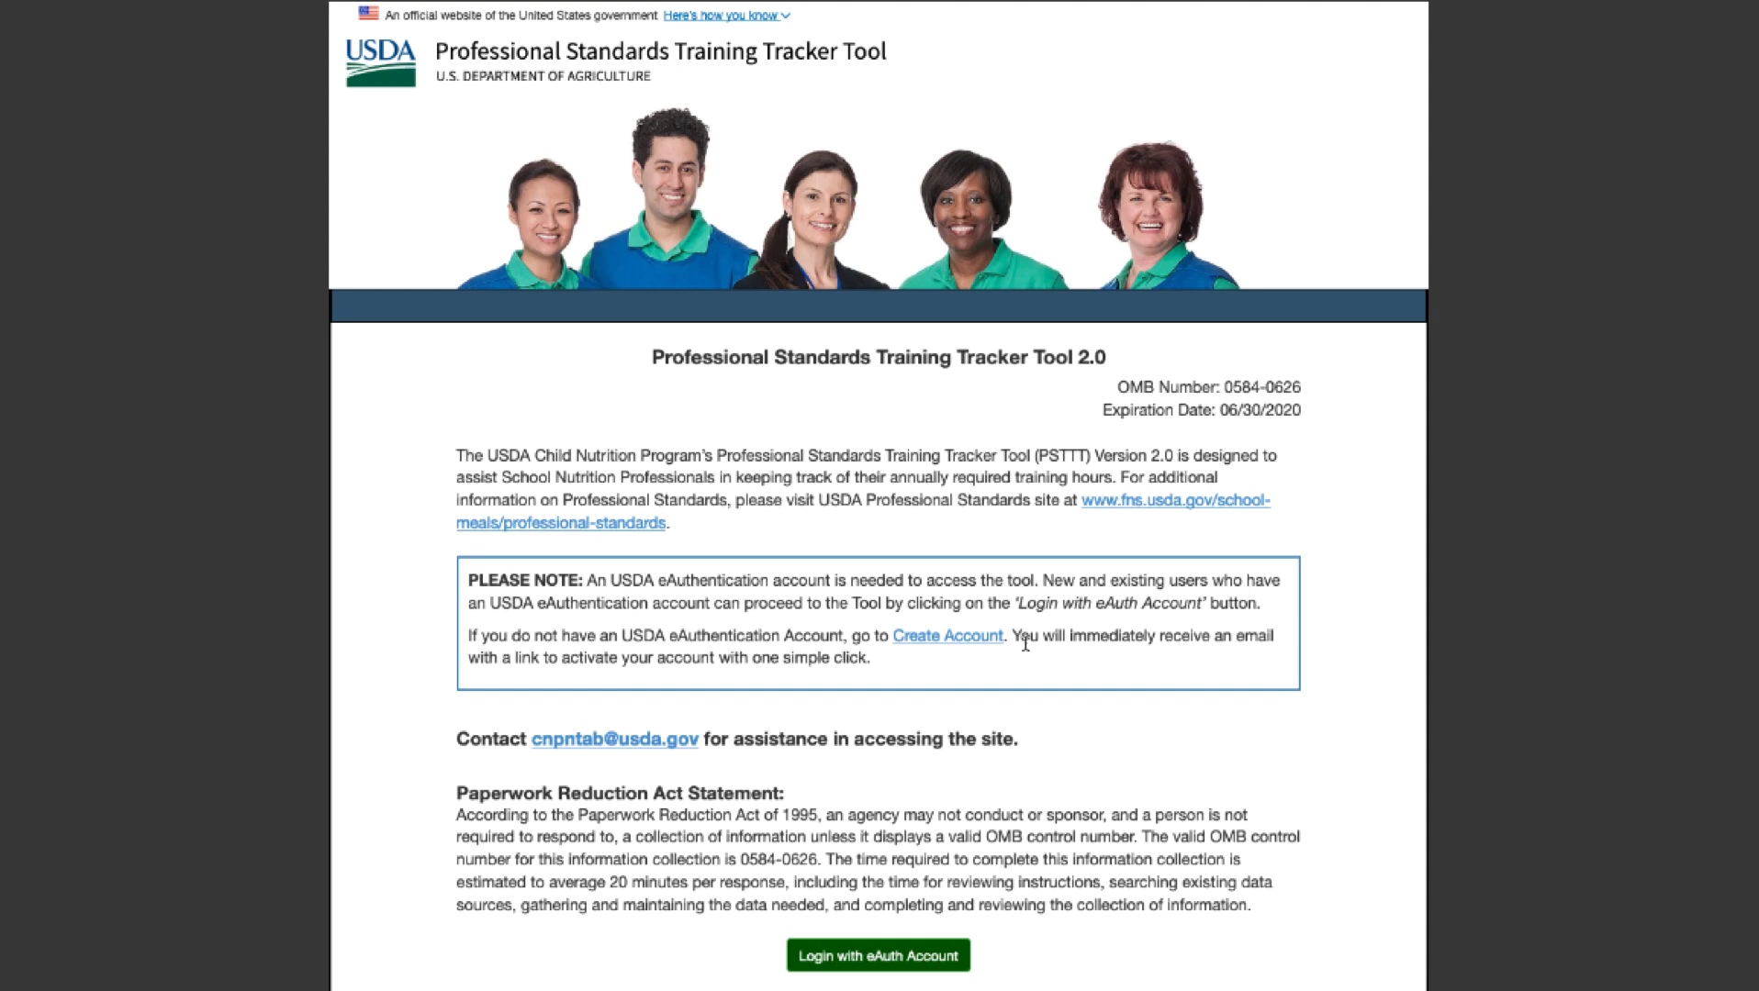
# - Start a new eAuthentication Customer account registration and submit the user's Gmail address
pyautogui.click(979, 644)
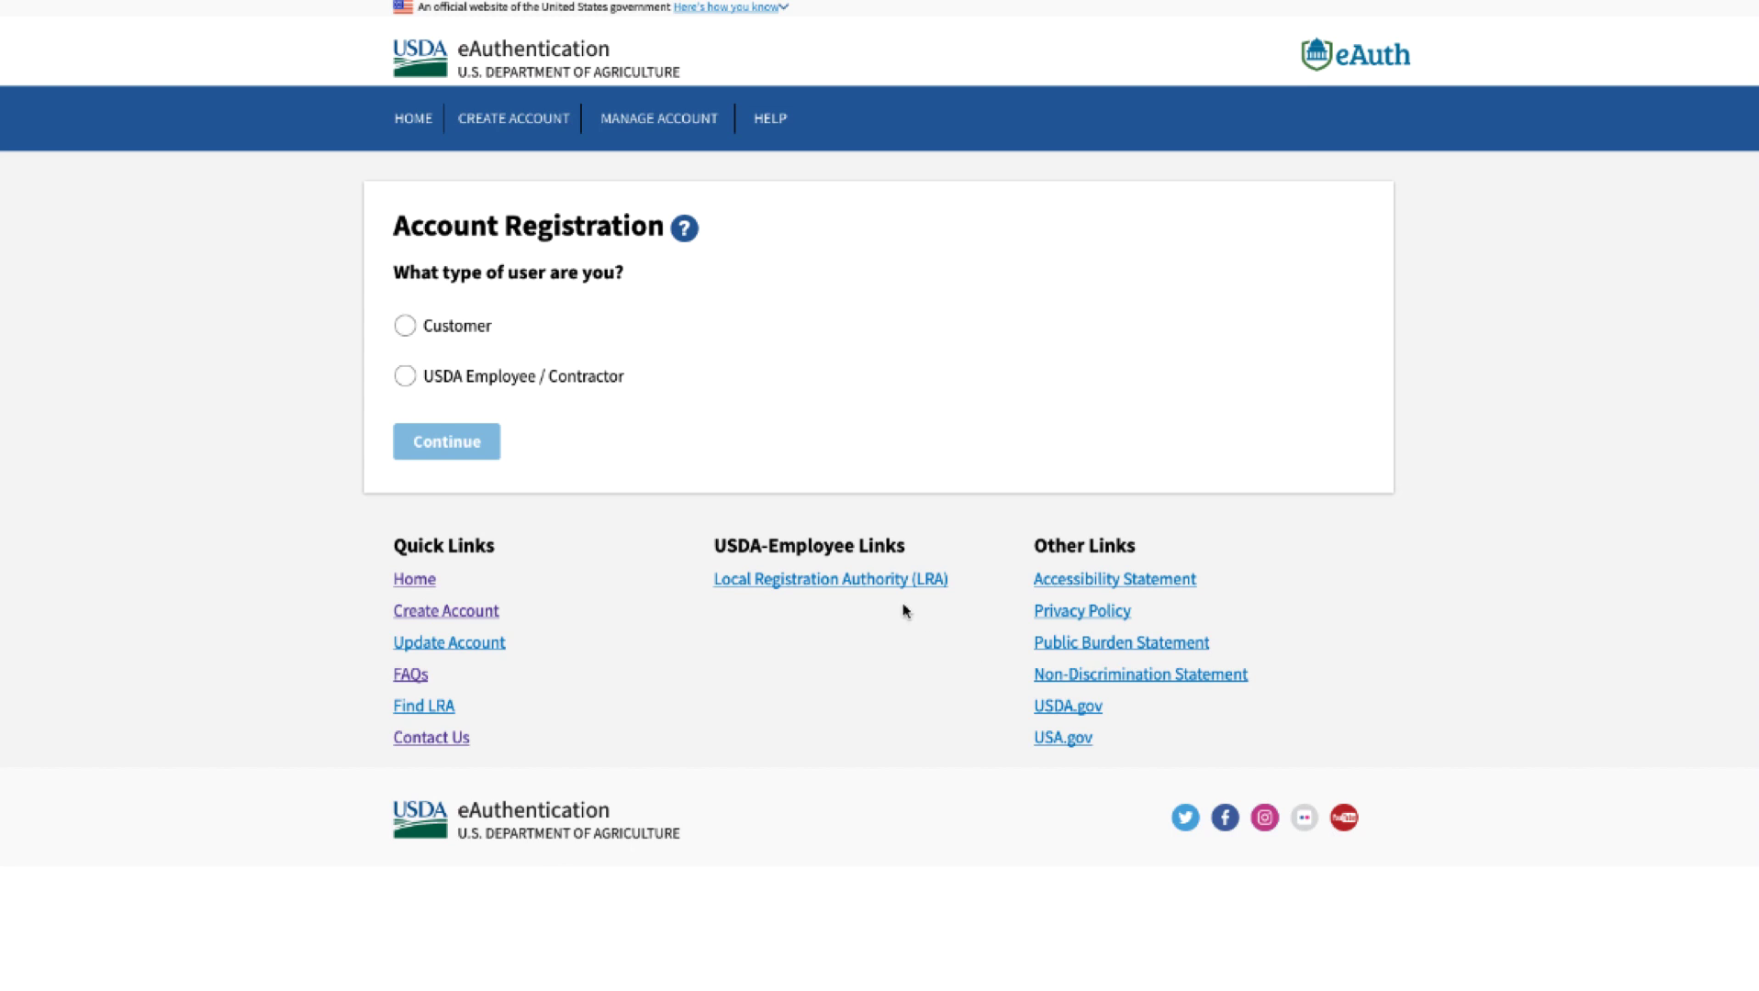
pyautogui.click(411, 328)
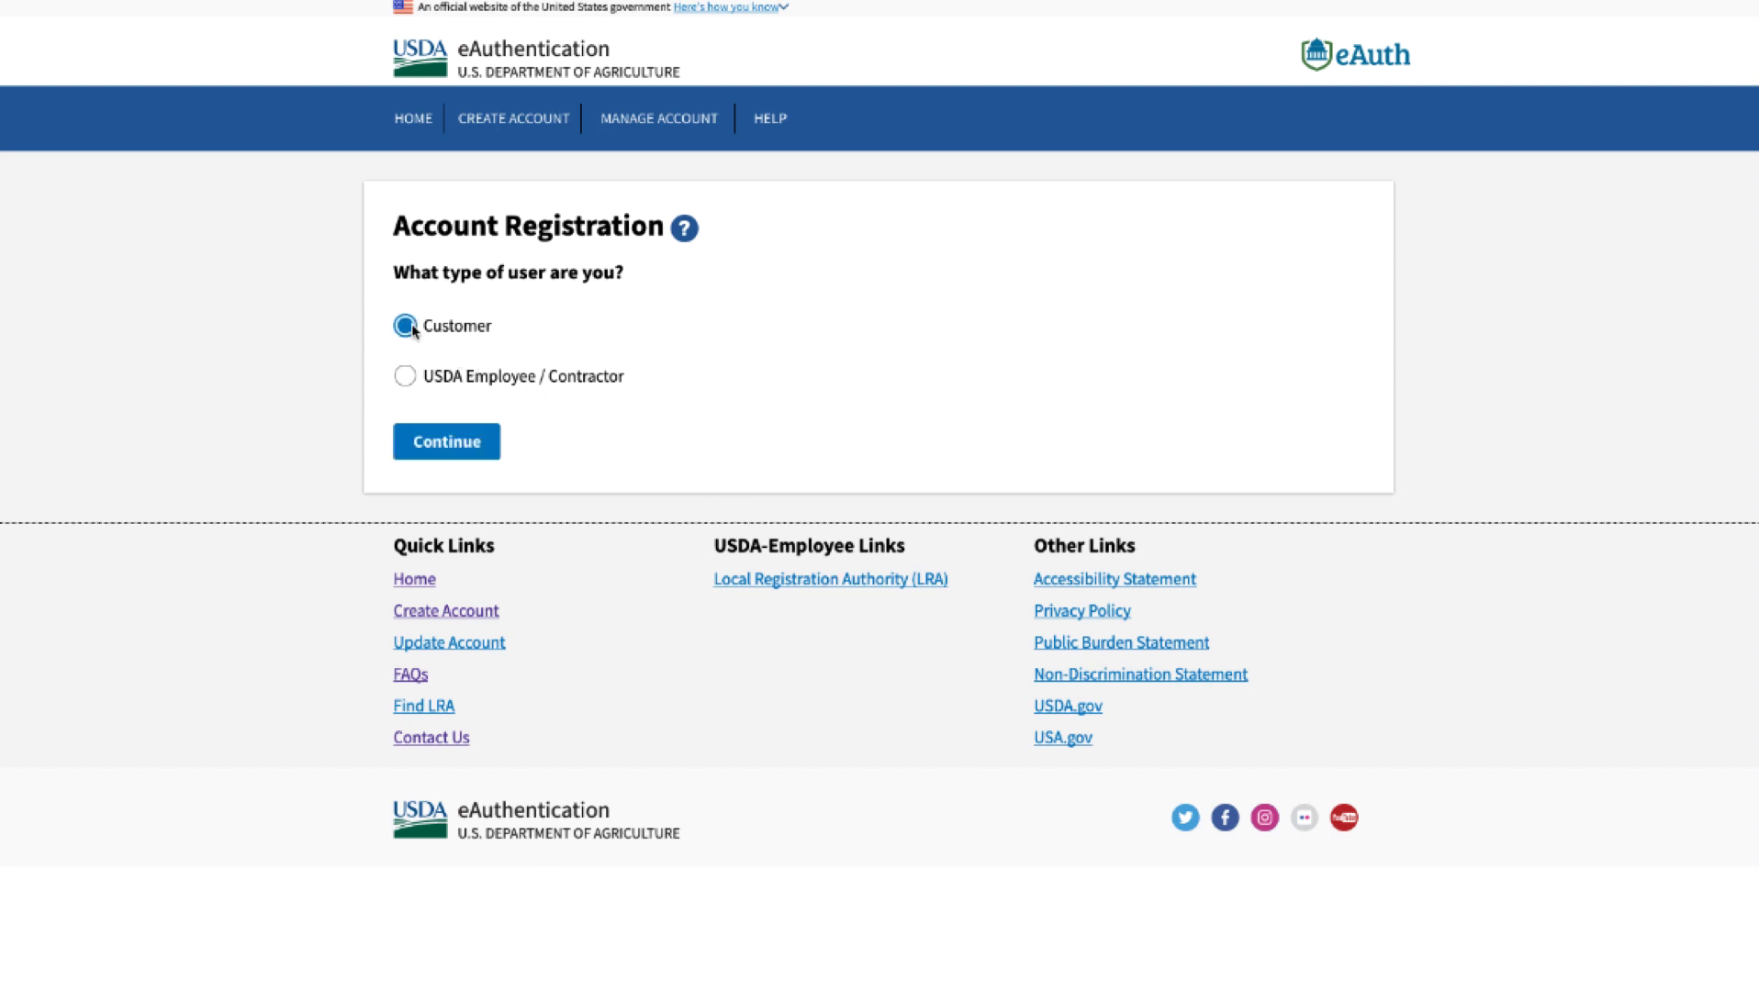
pyautogui.click(421, 444)
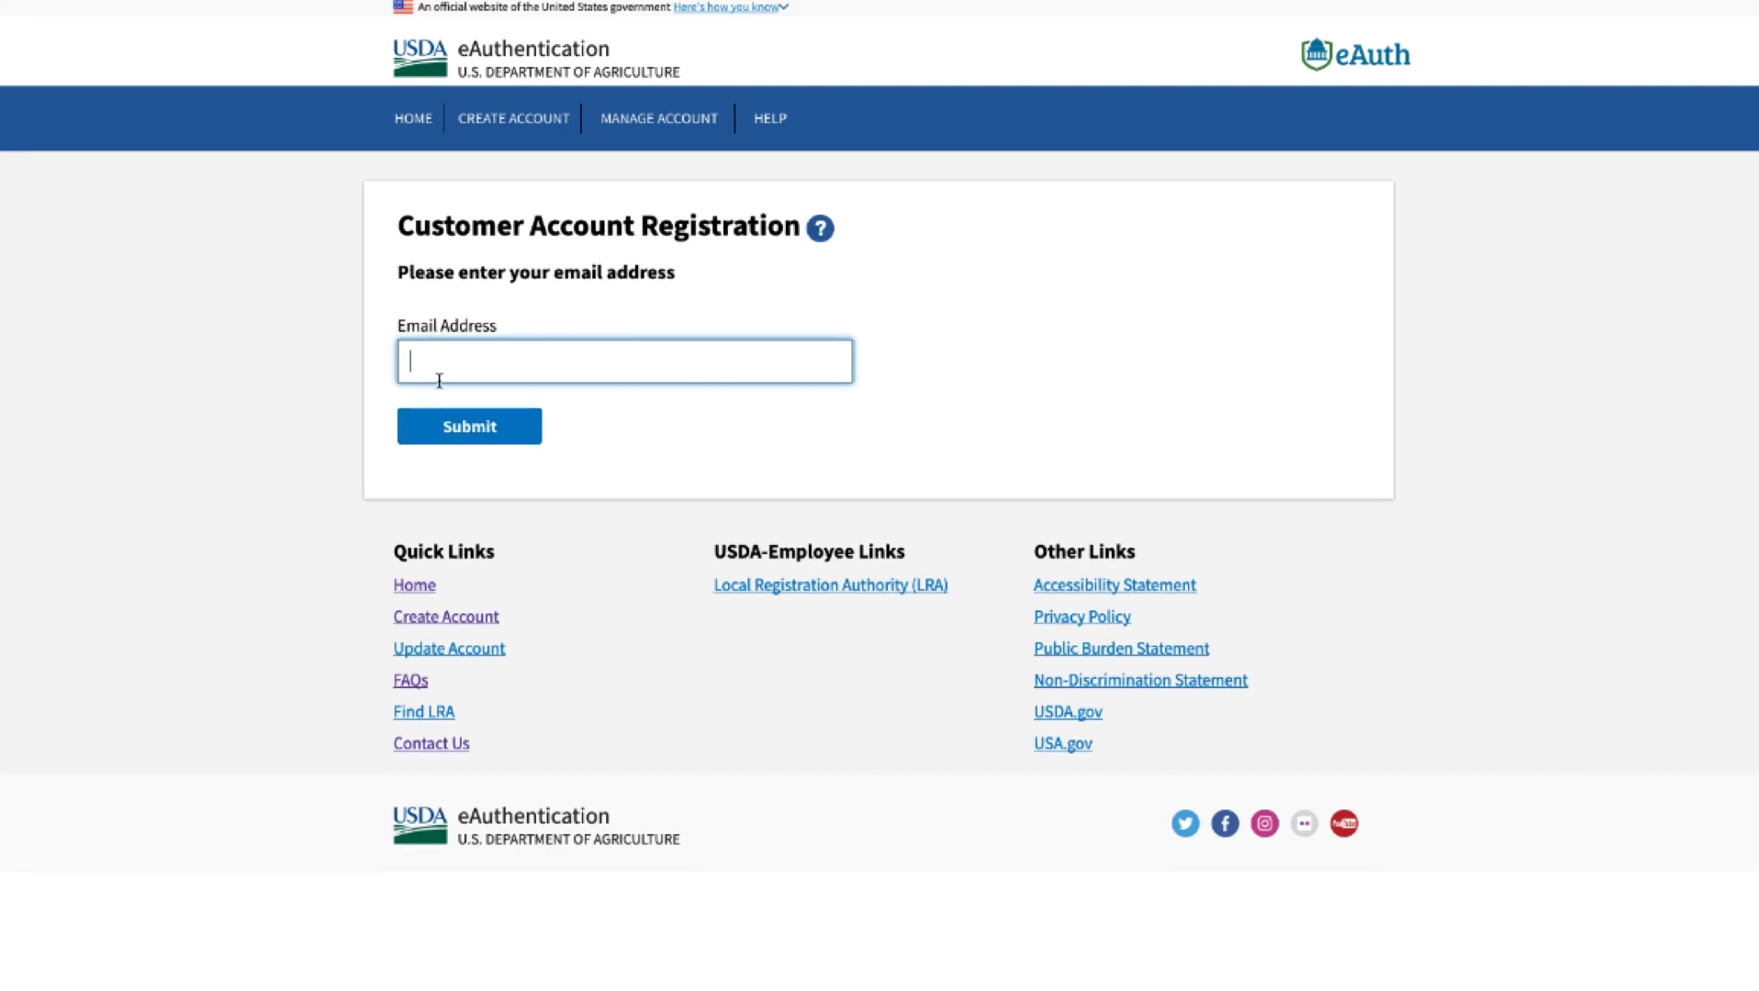
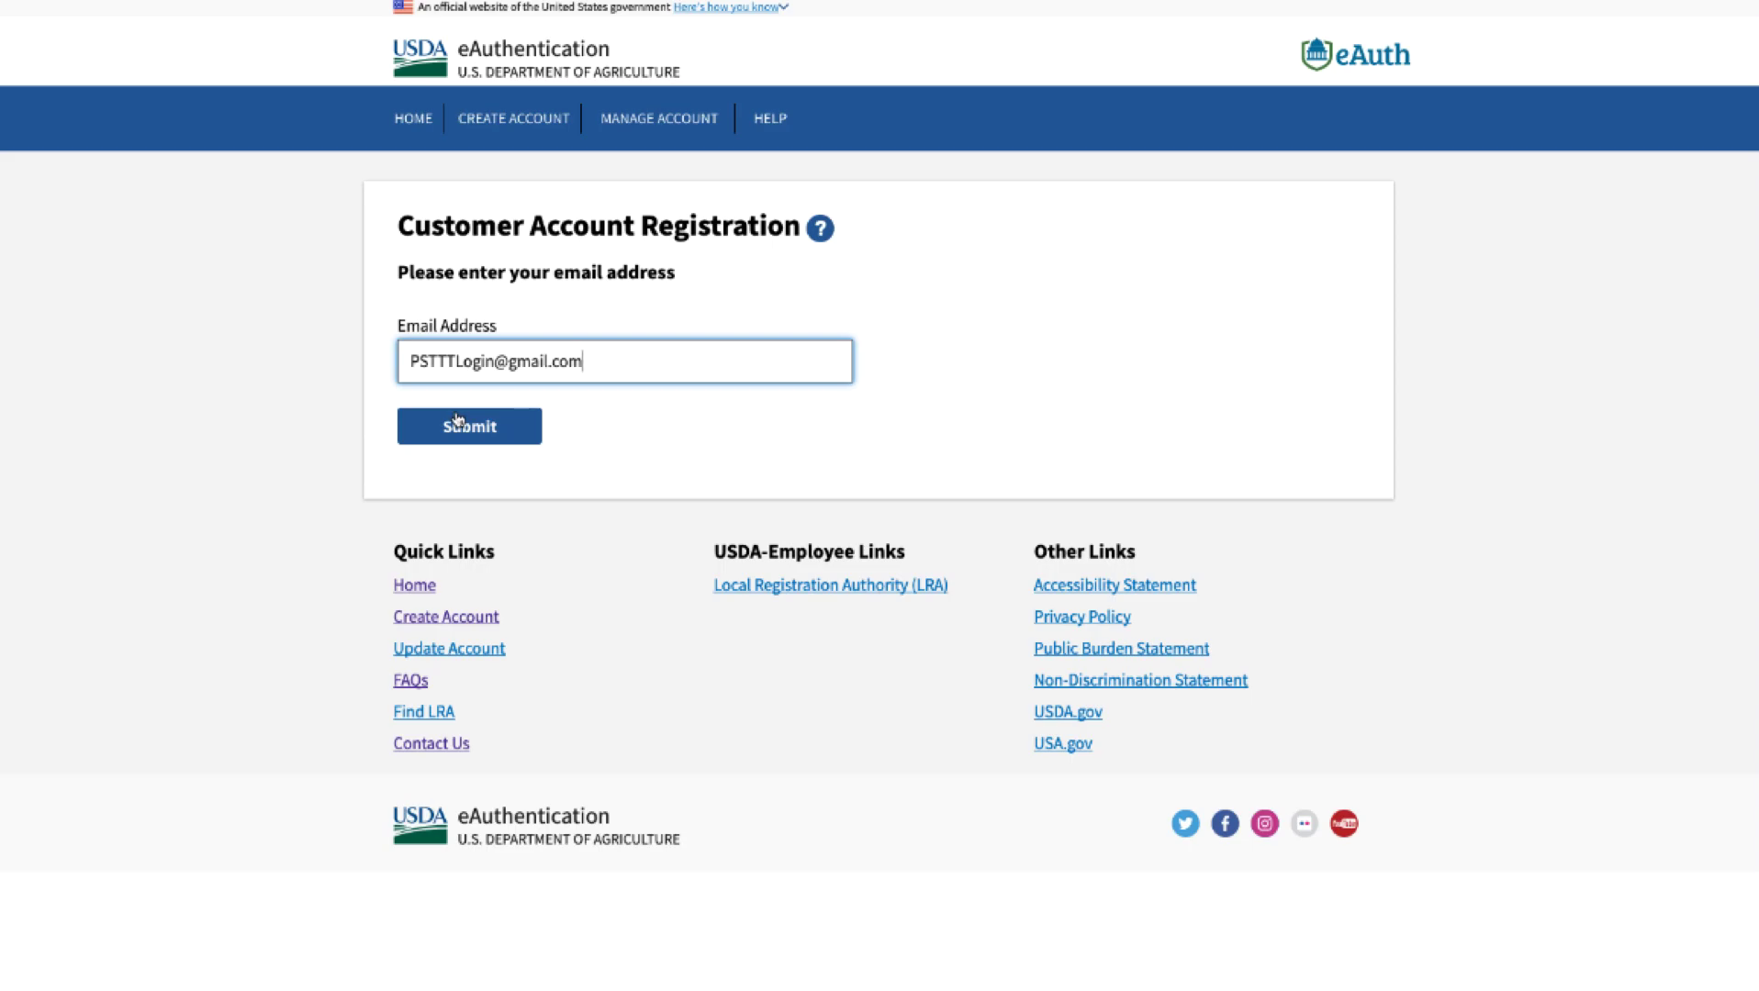
pyautogui.click(457, 421)
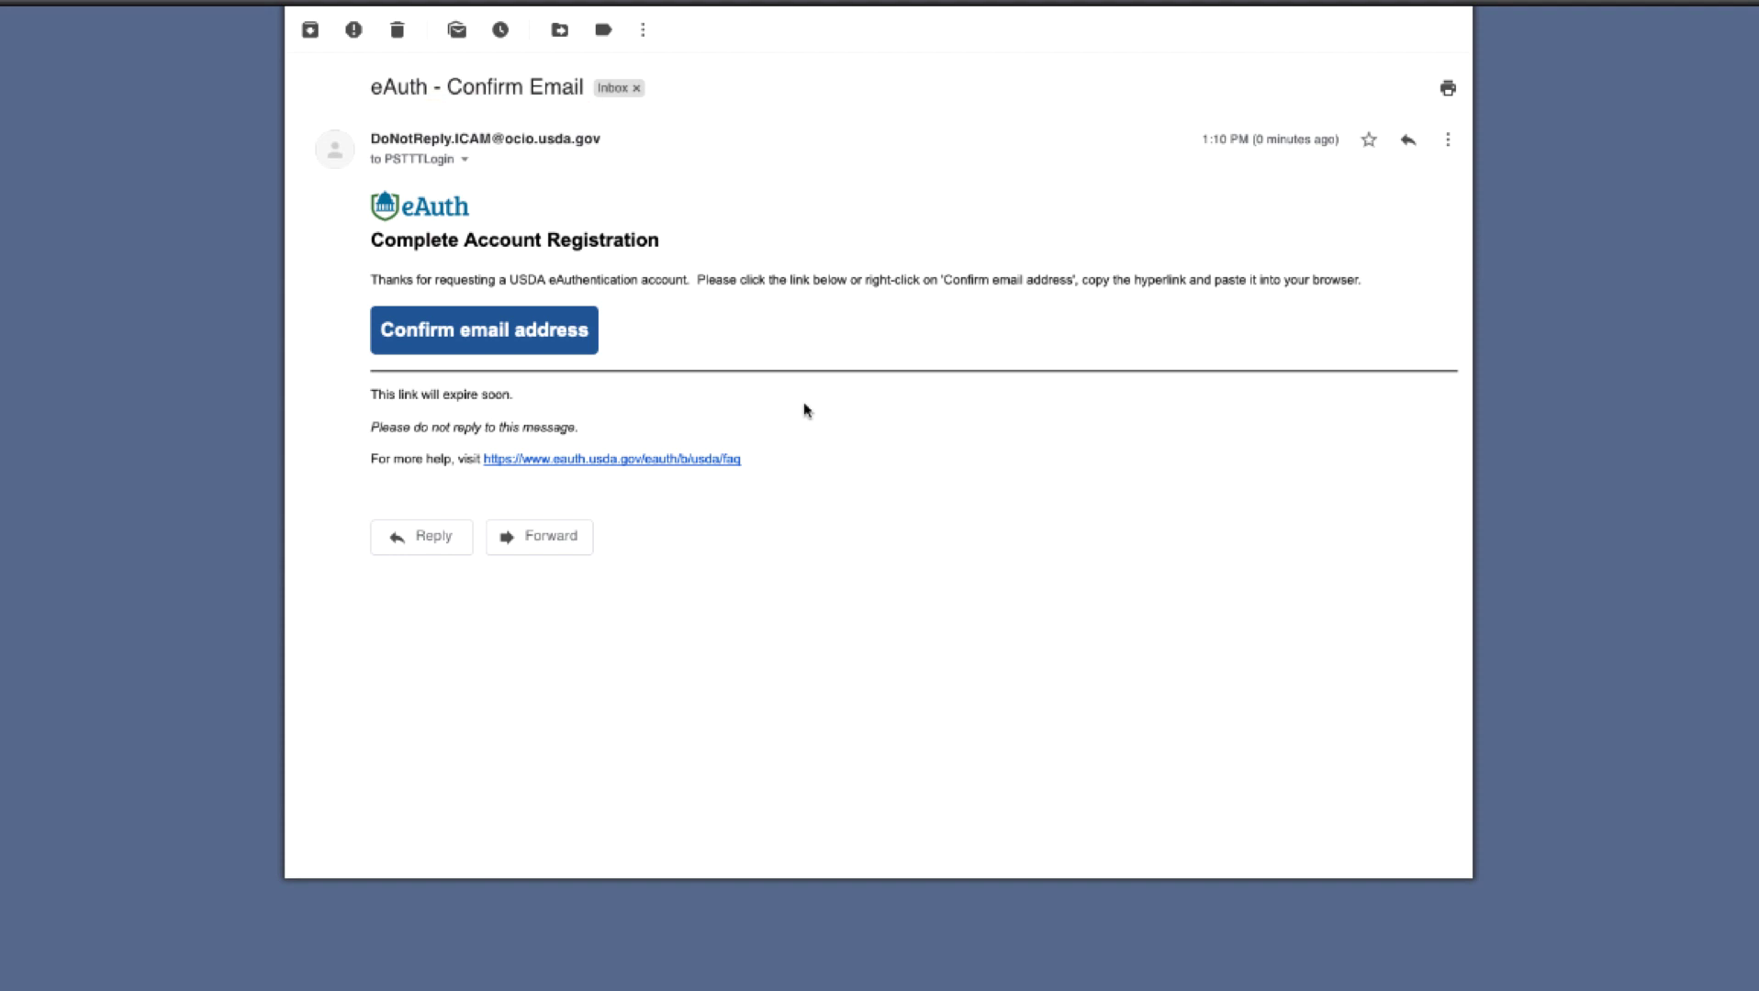
# - Confirm the email address from the eAuth - Confirm Email message
pyautogui.click(548, 342)
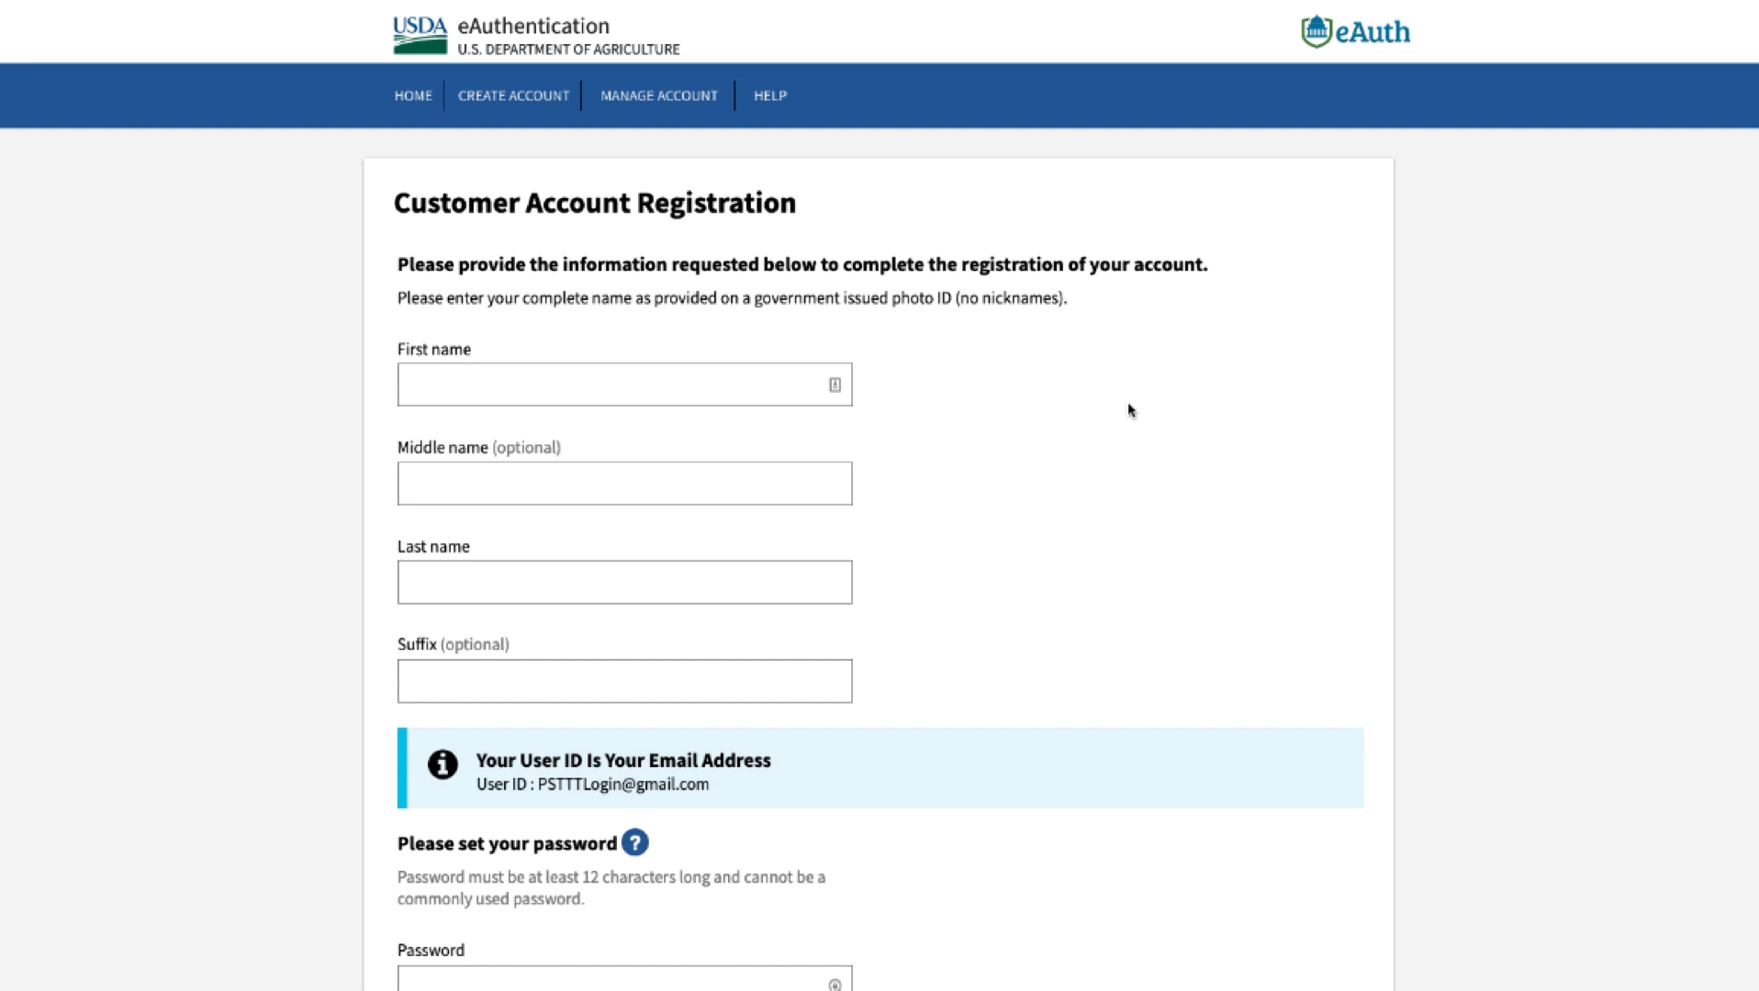
# - Enter the user's first and last name and a 12-character password, then submit the registration
pyautogui.click(706, 389)
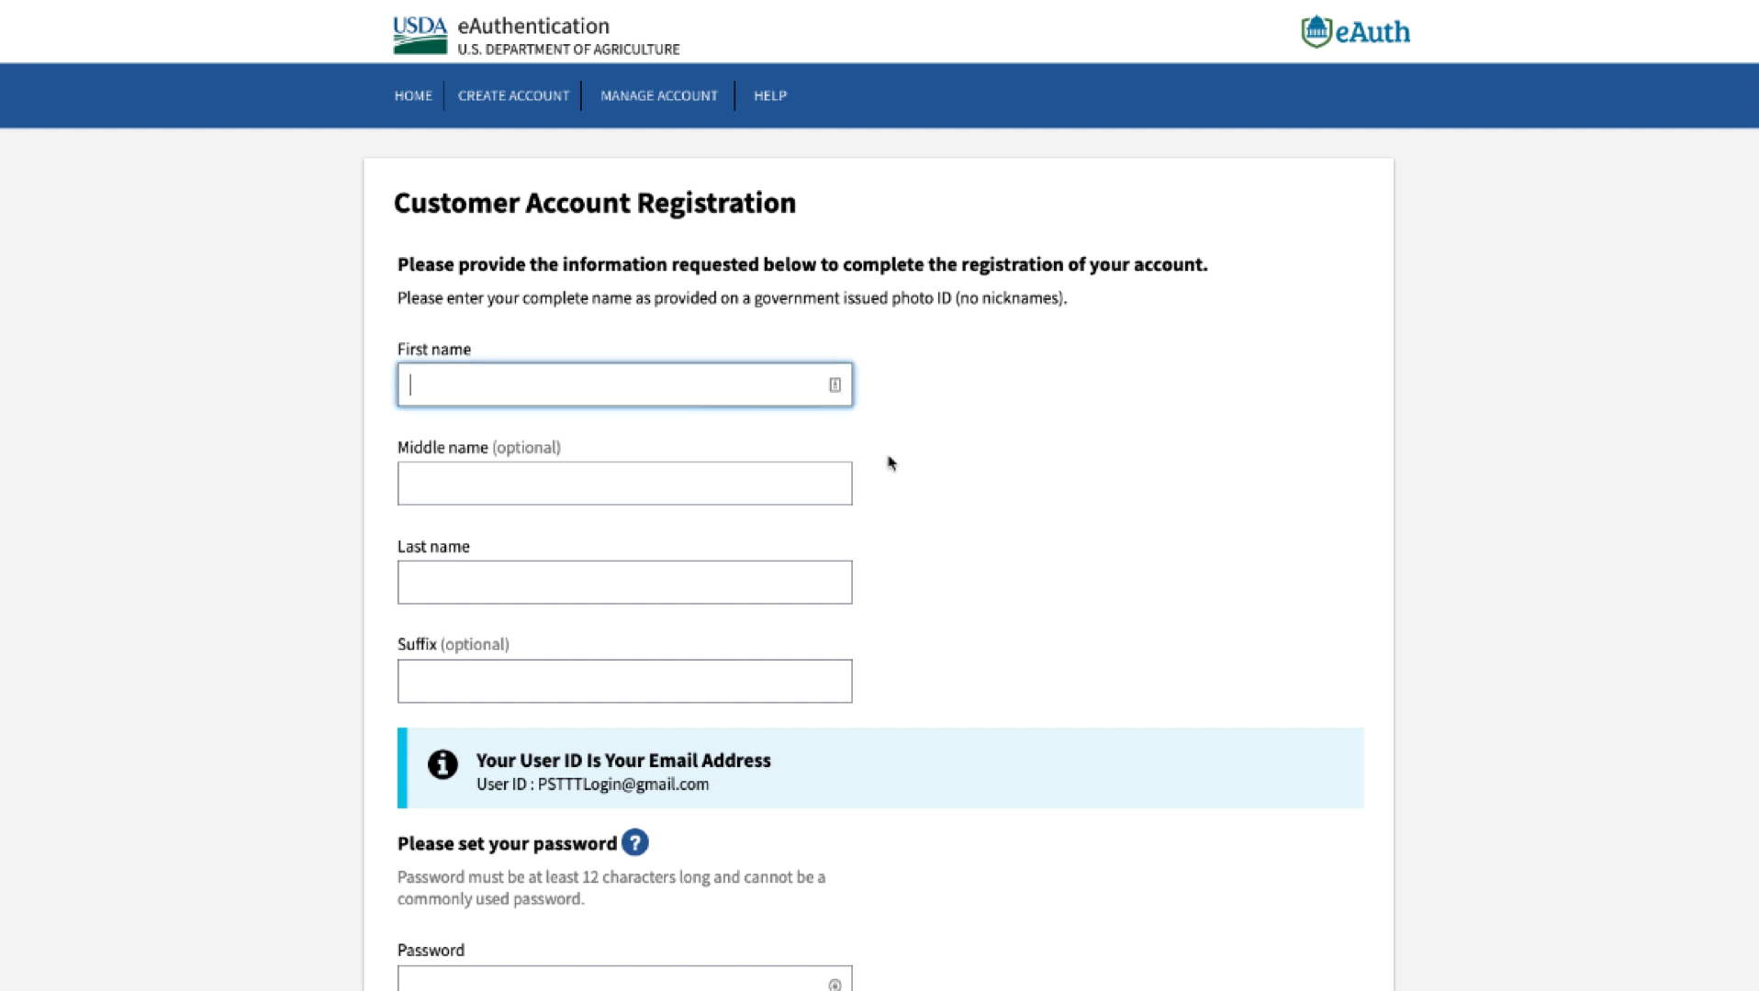
pyautogui.write('Anita')
pyautogui.click(822, 570)
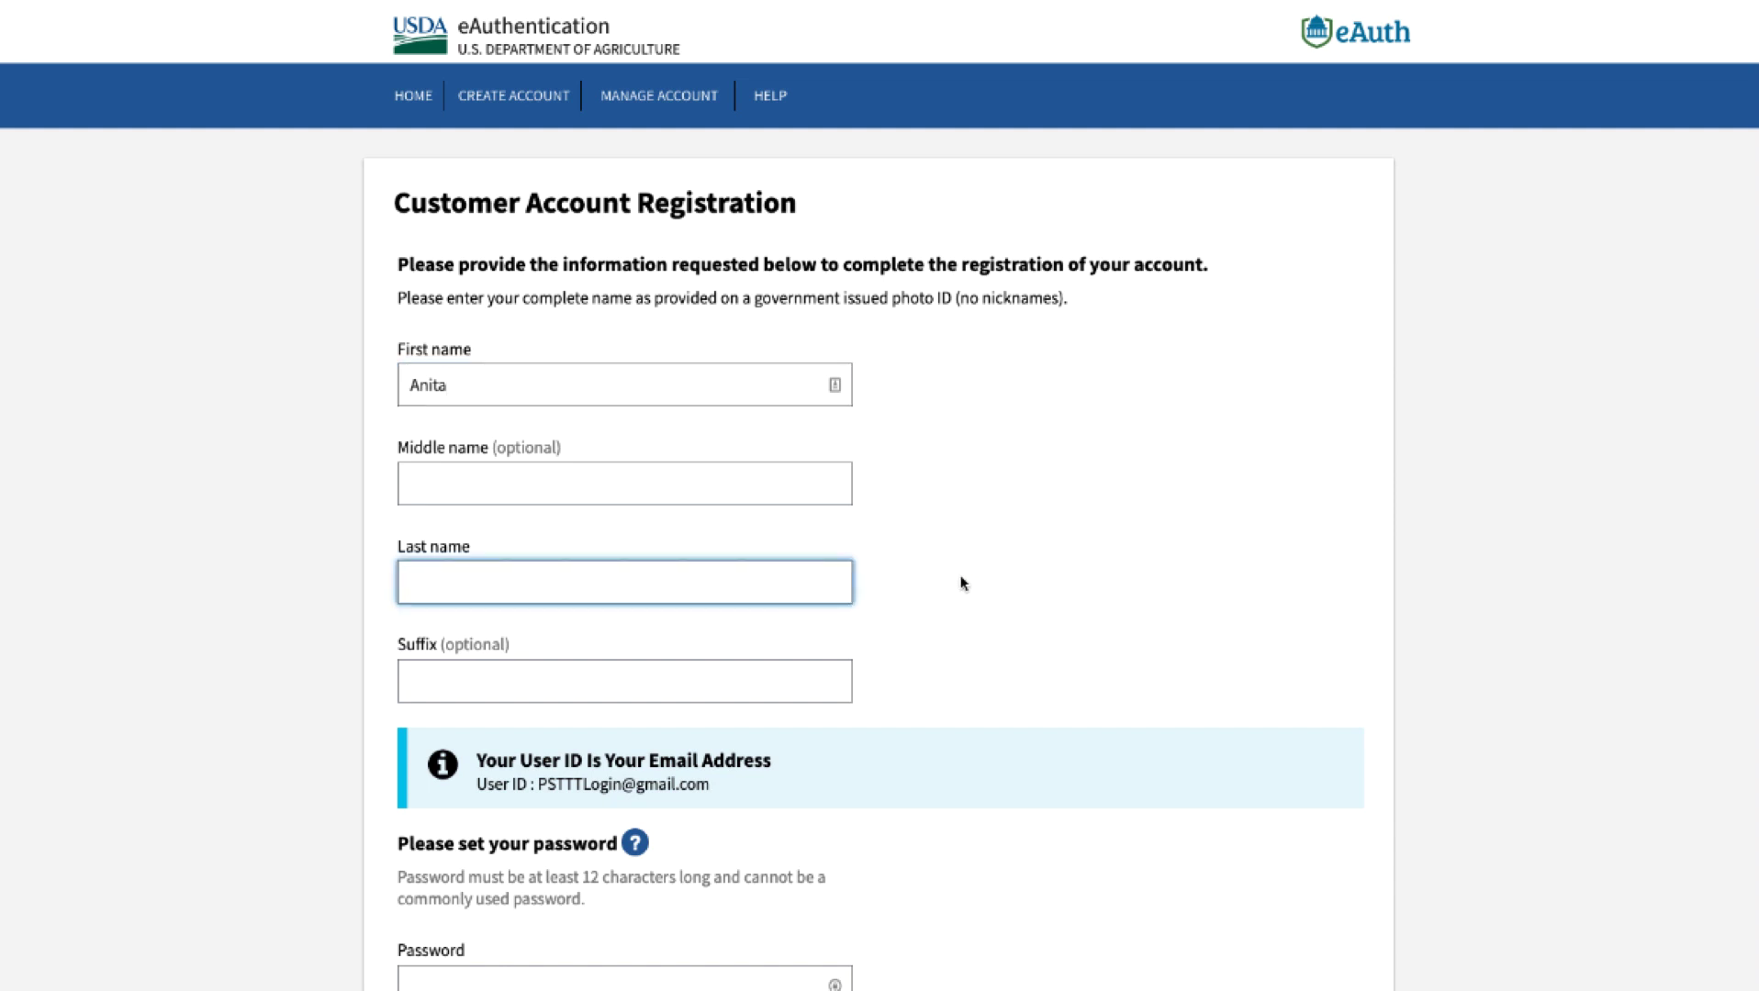
pyautogui.write('Test')
pyautogui.scroll(-5, 879, 496)
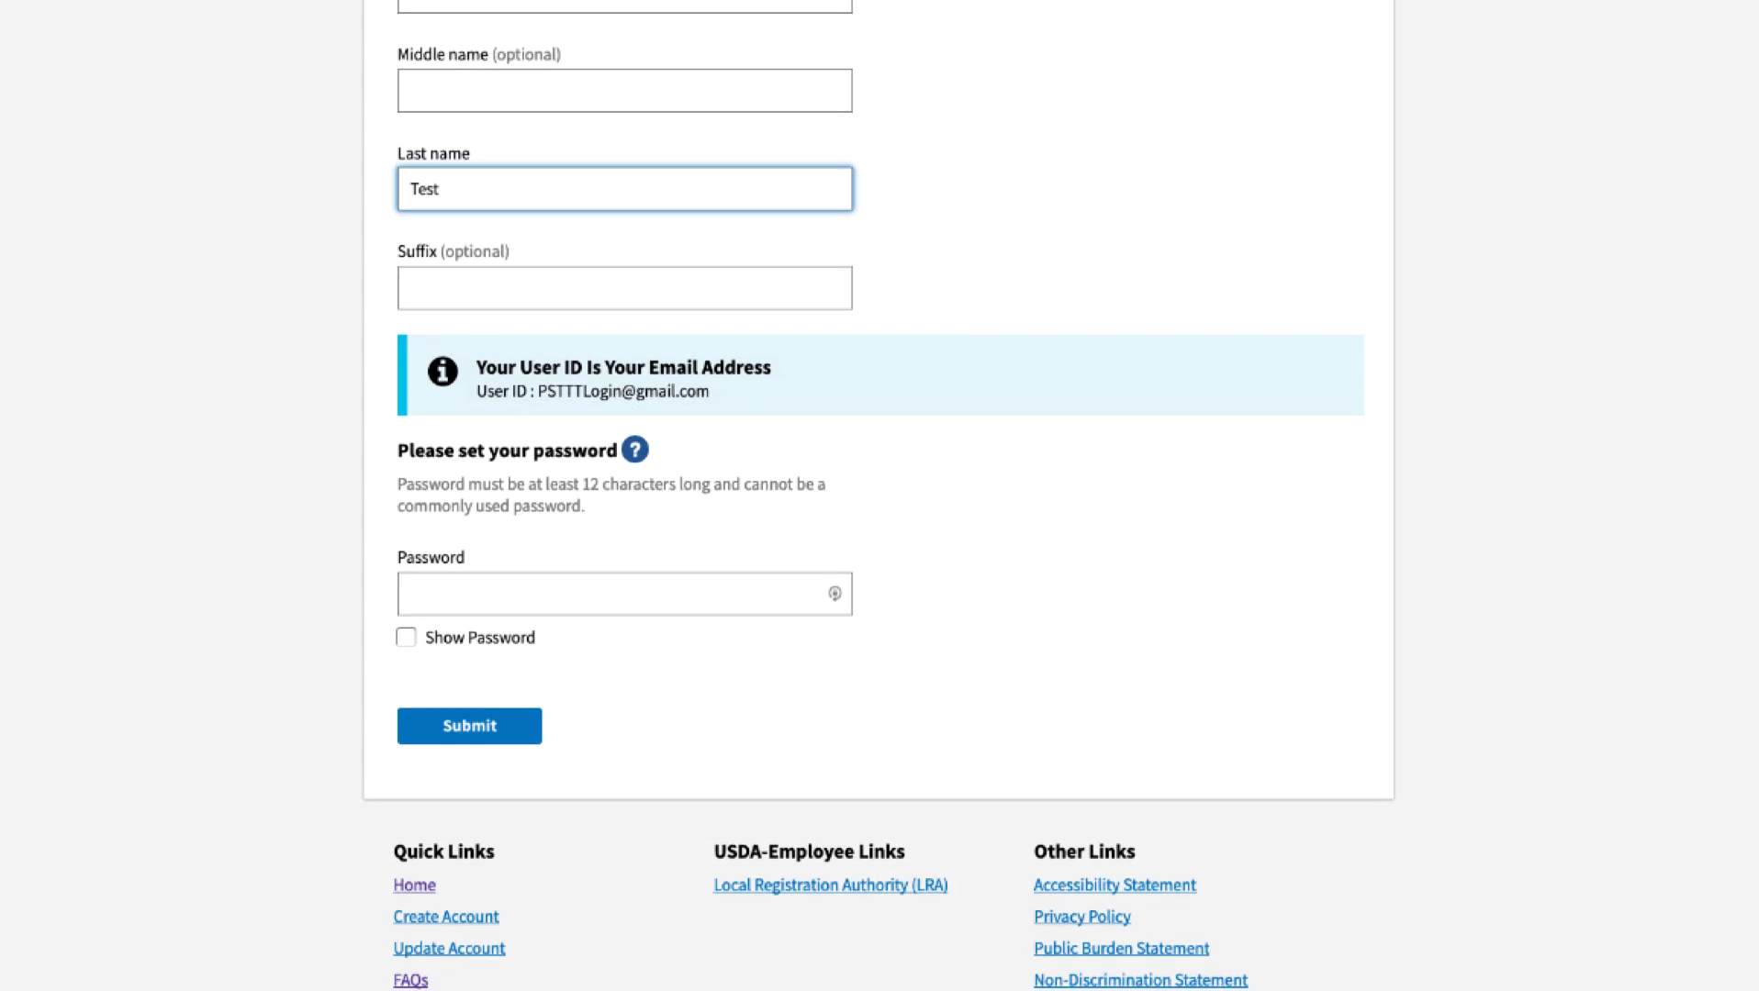
pyautogui.click(803, 595)
pyautogui.write('••••••')
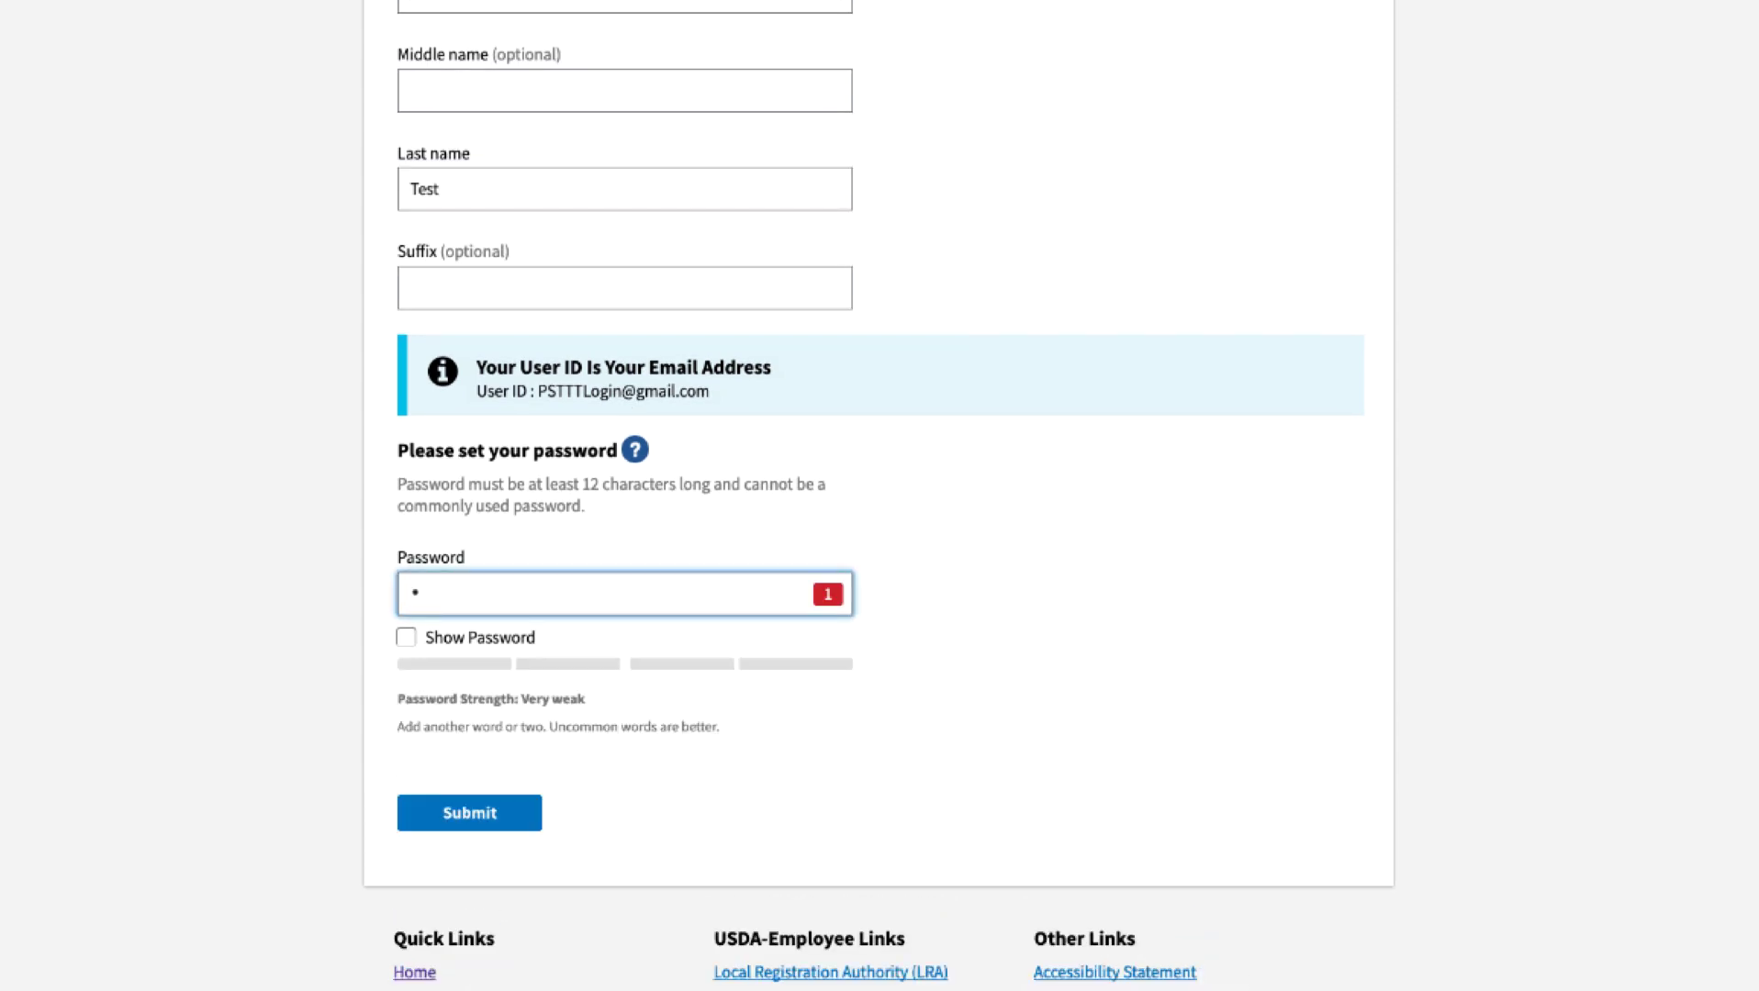
pyautogui.write('••••••')
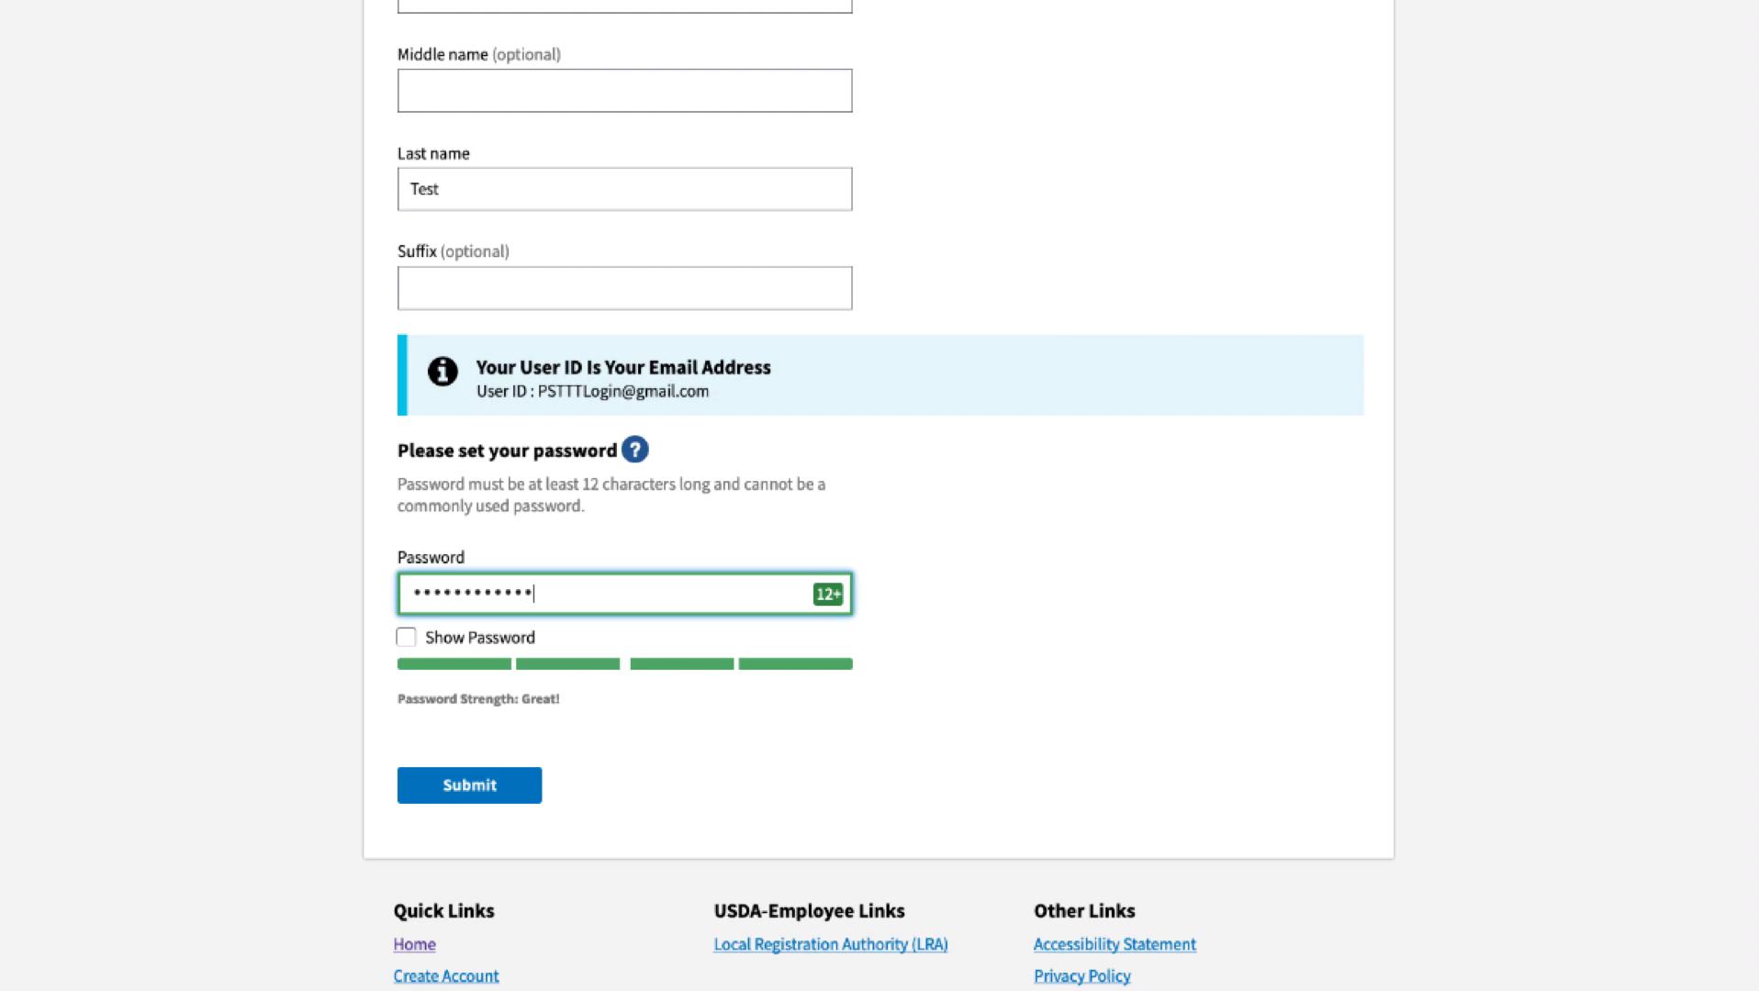
pyautogui.click(502, 783)
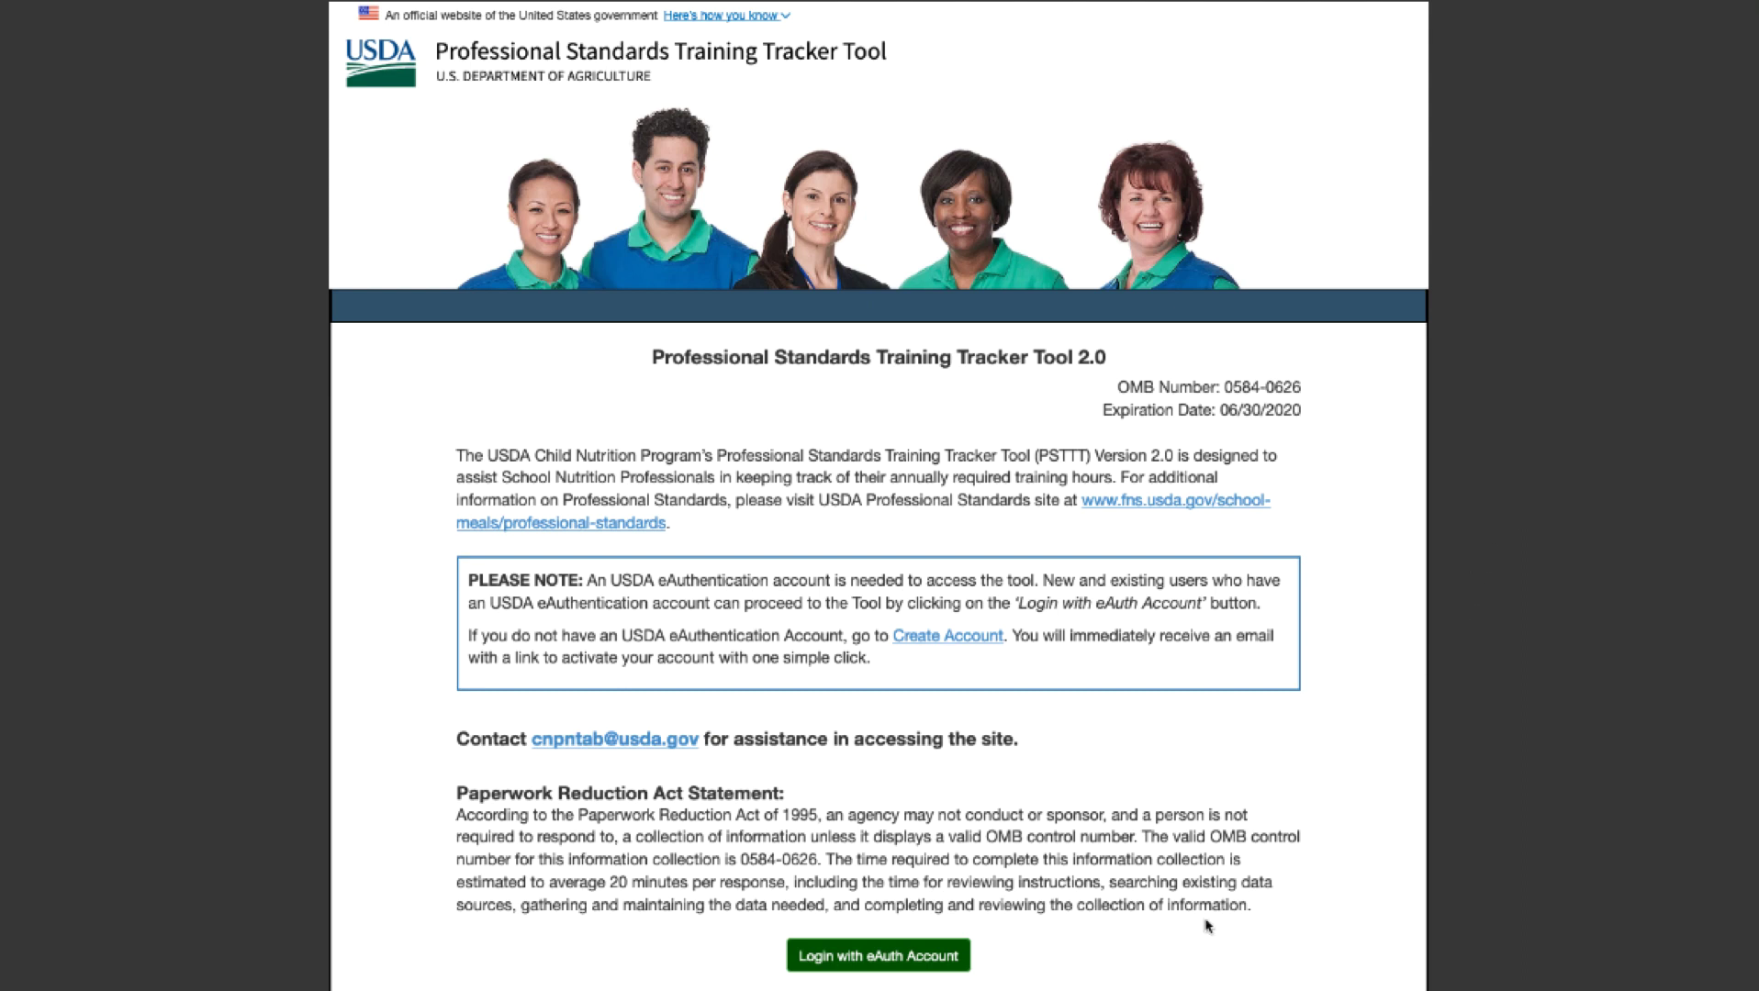
# - Log in with eAuth using the new account's Gmail user ID and password
pyautogui.click(963, 957)
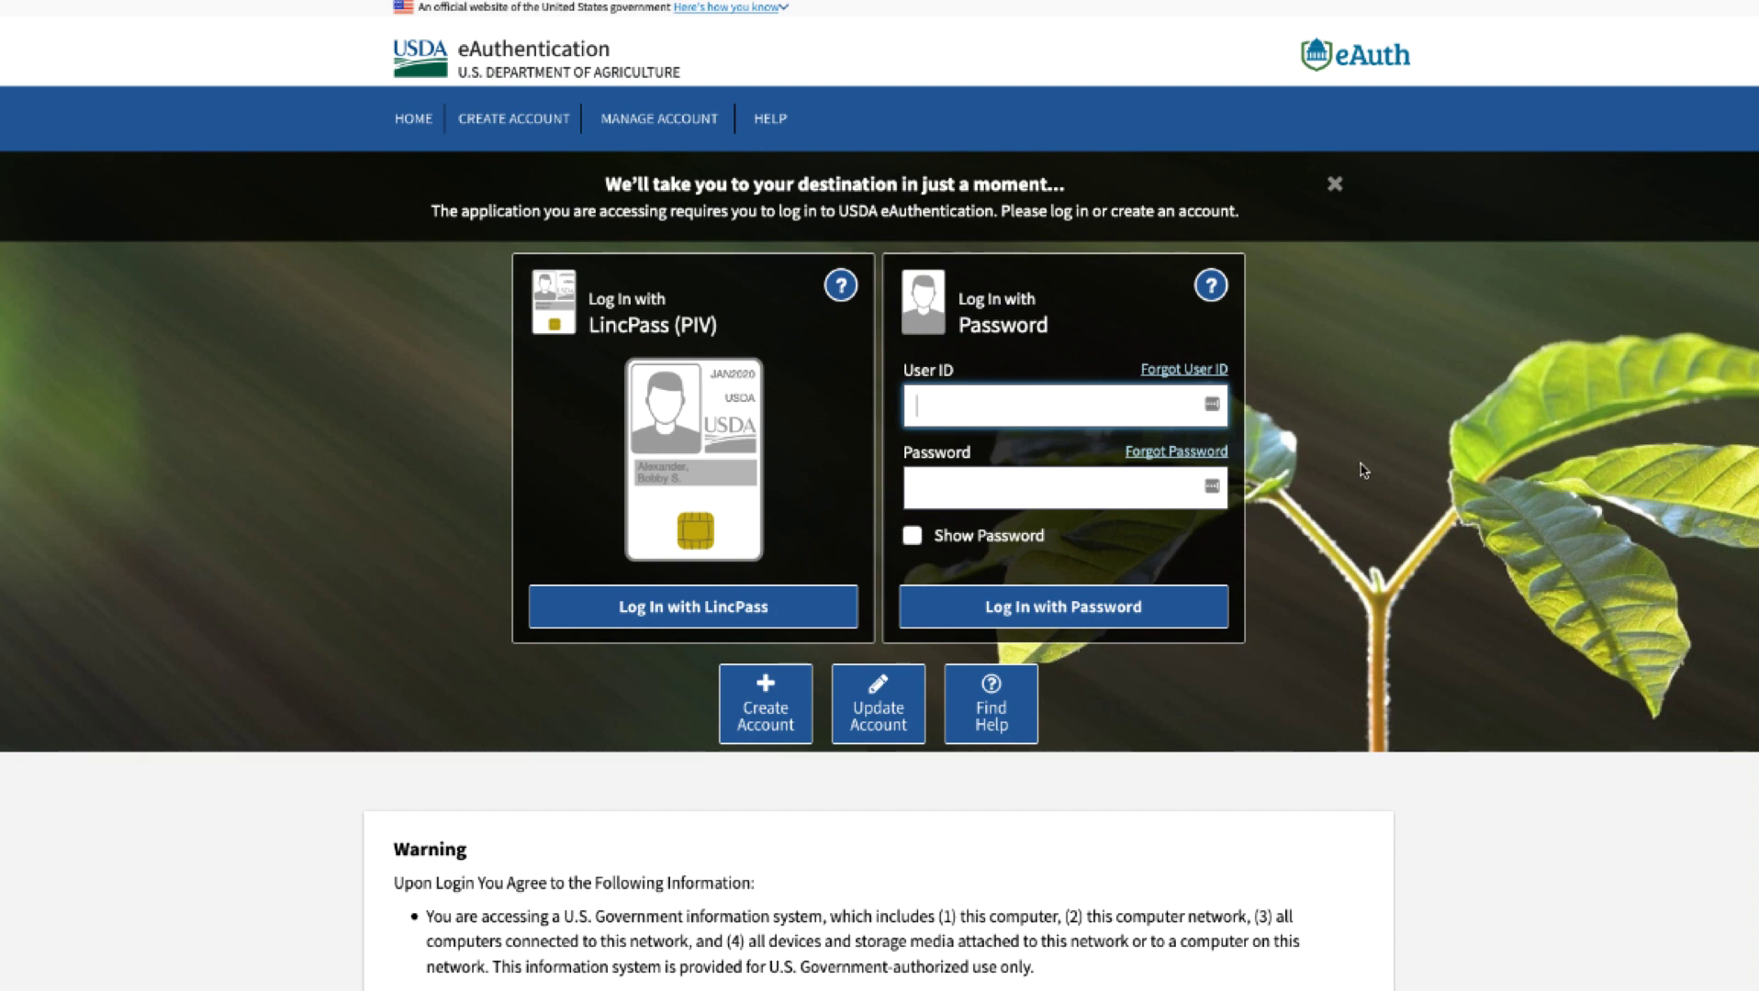
pyautogui.press('Tab')
pyautogui.write('***')
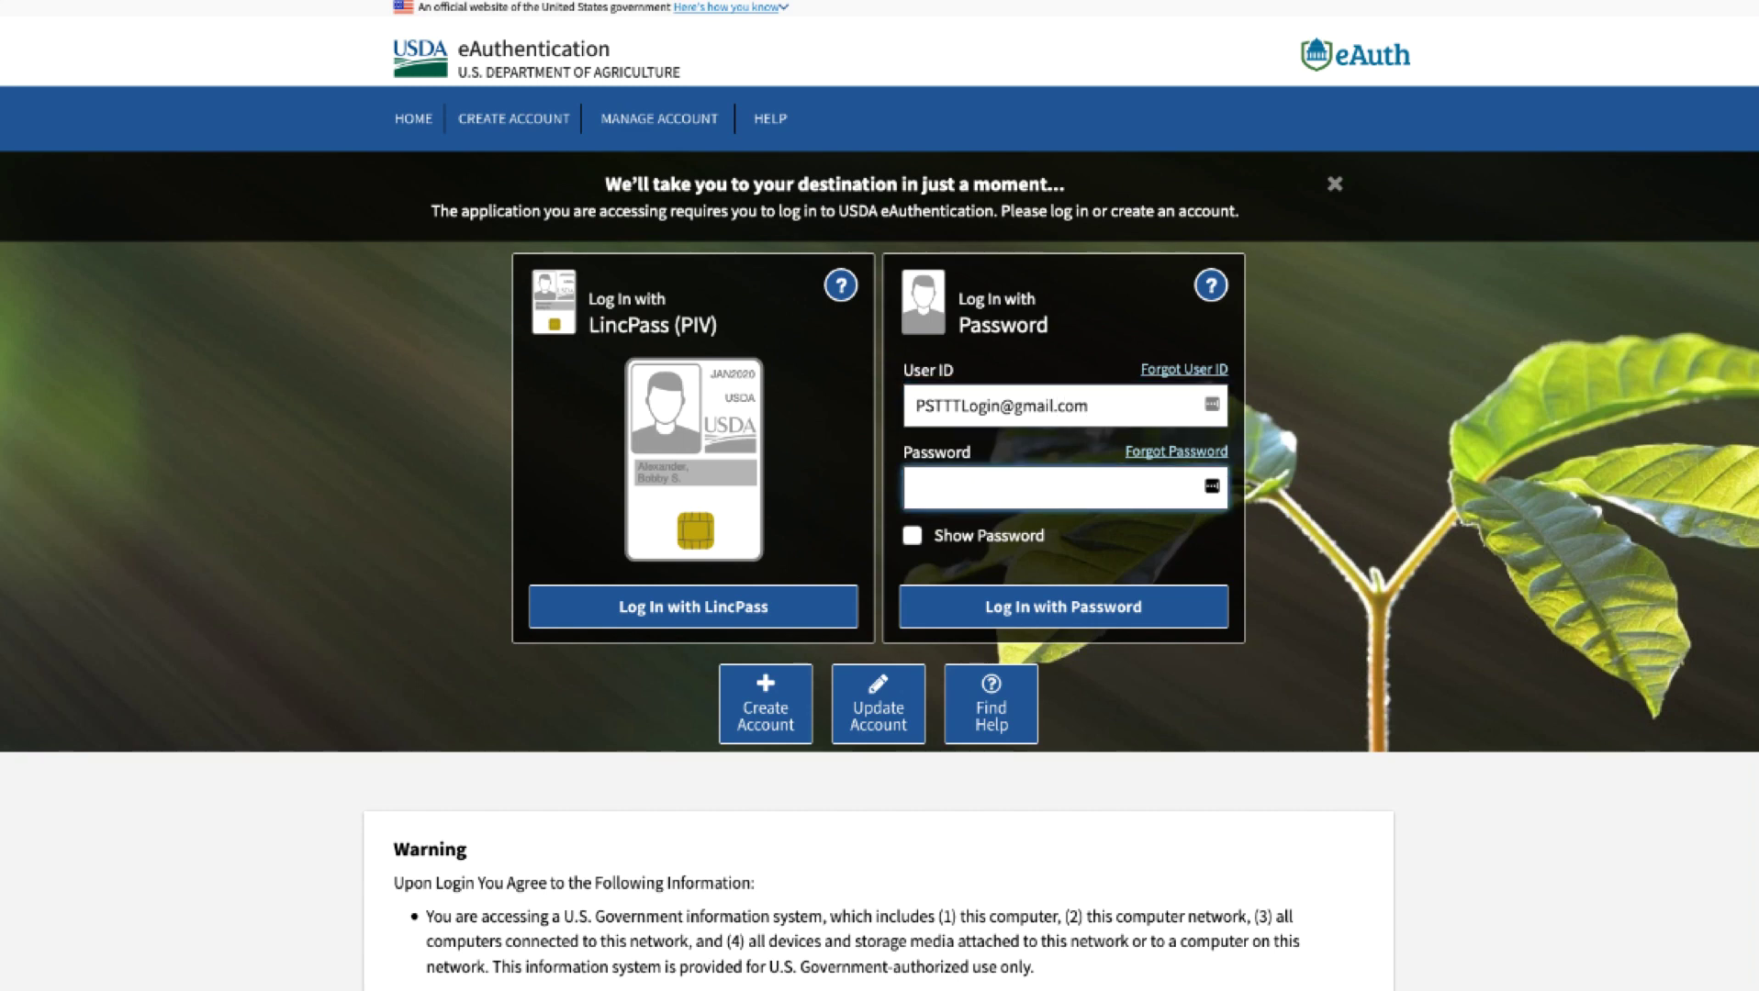
pyautogui.write('*********')
pyautogui.click(1182, 611)
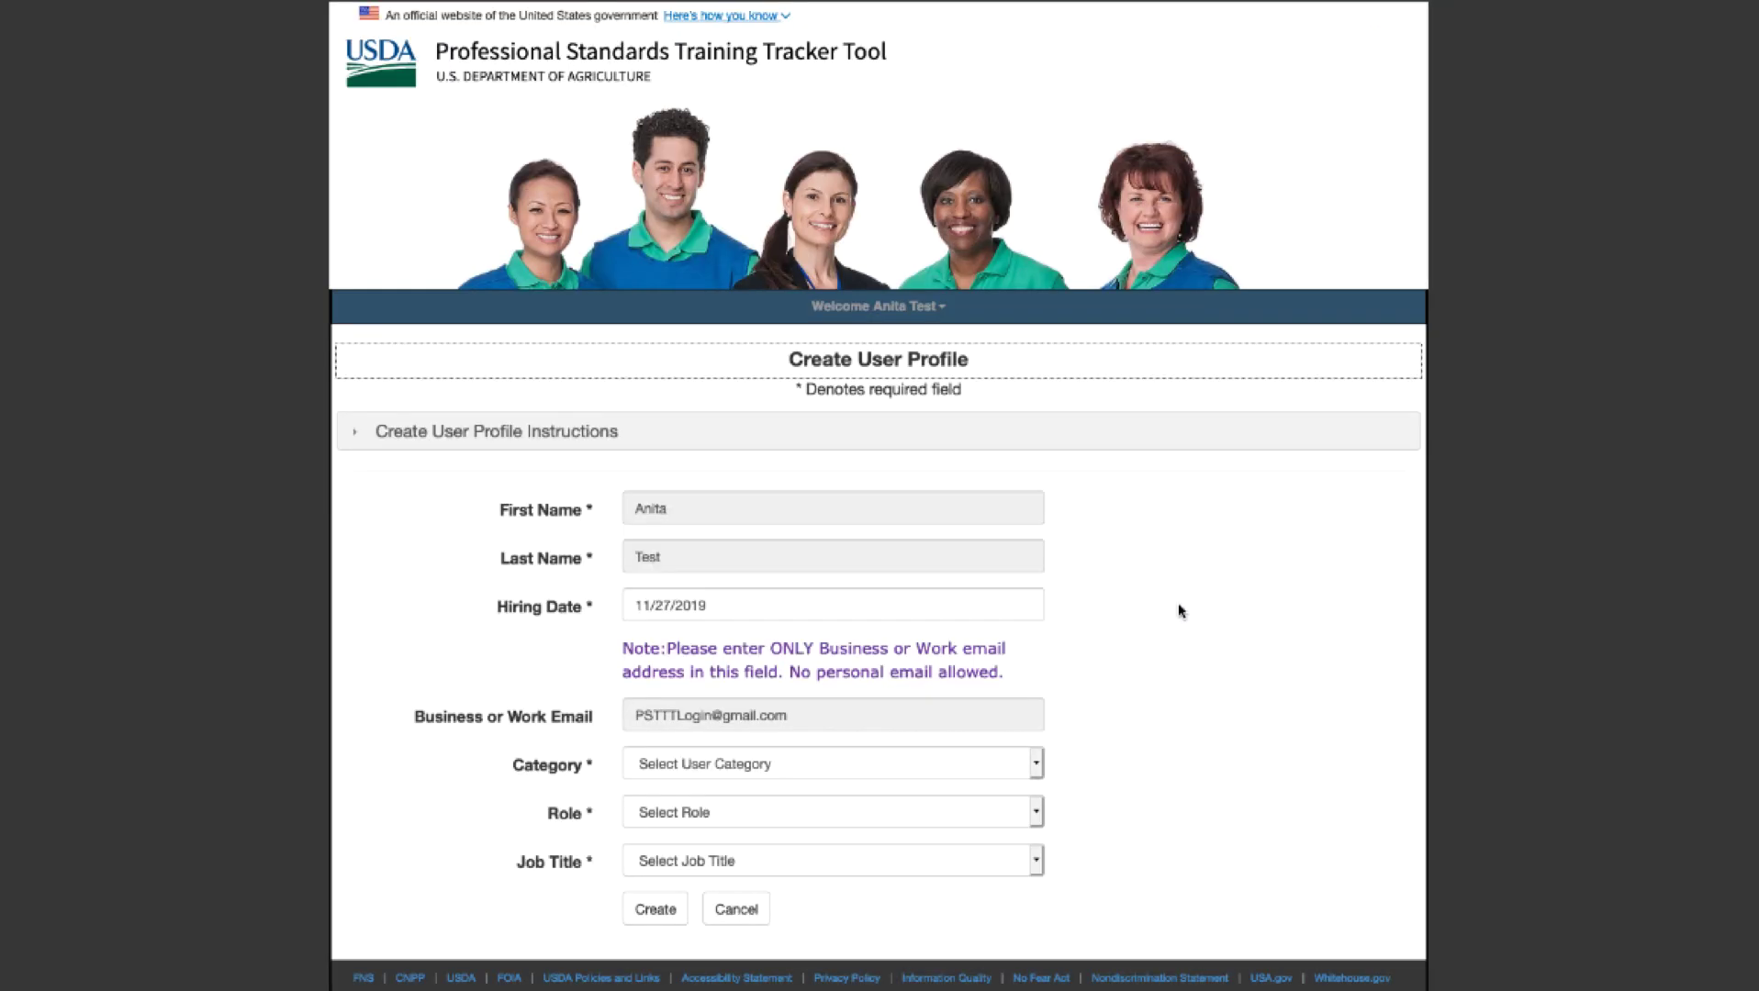
# - Create the profile as Category USDA, Role MANAGER, Job Title FNS Manager, Office NO-National Office, then close the confirmation
pyautogui.click(1043, 764)
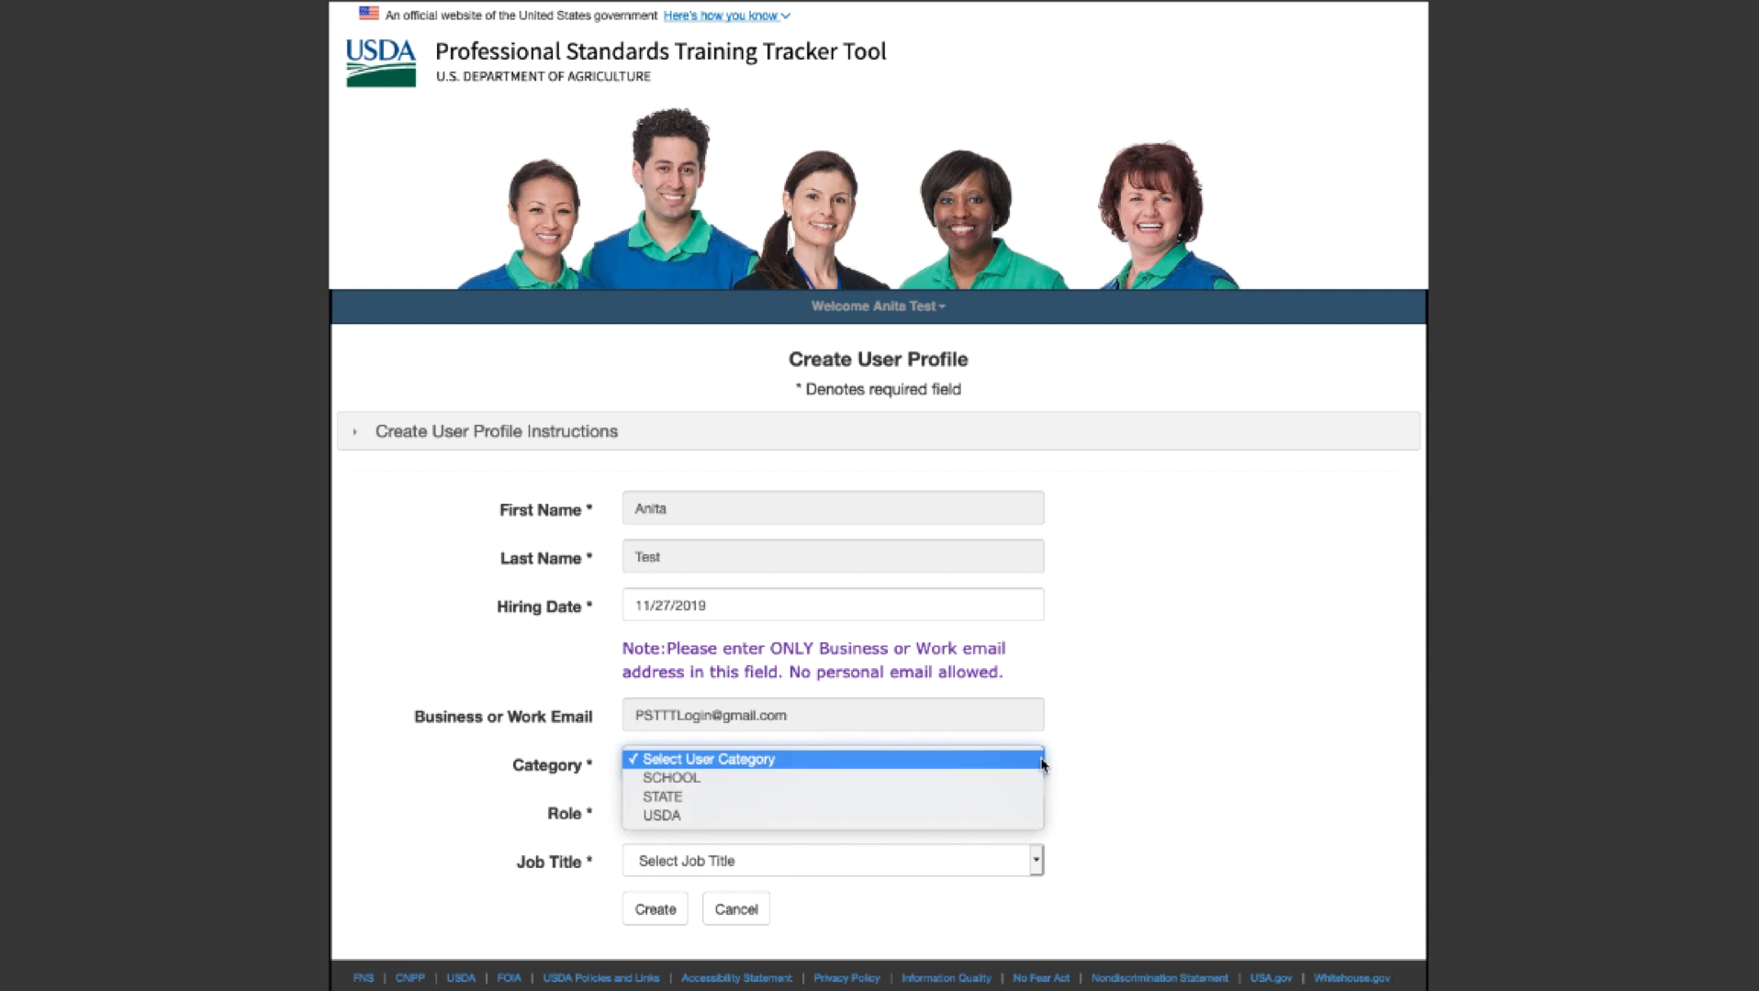
pyautogui.click(1023, 817)
pyautogui.click(1030, 806)
pyautogui.click(1024, 676)
pyautogui.click(1034, 708)
pyautogui.click(1015, 723)
pyautogui.click(1009, 754)
pyautogui.click(984, 772)
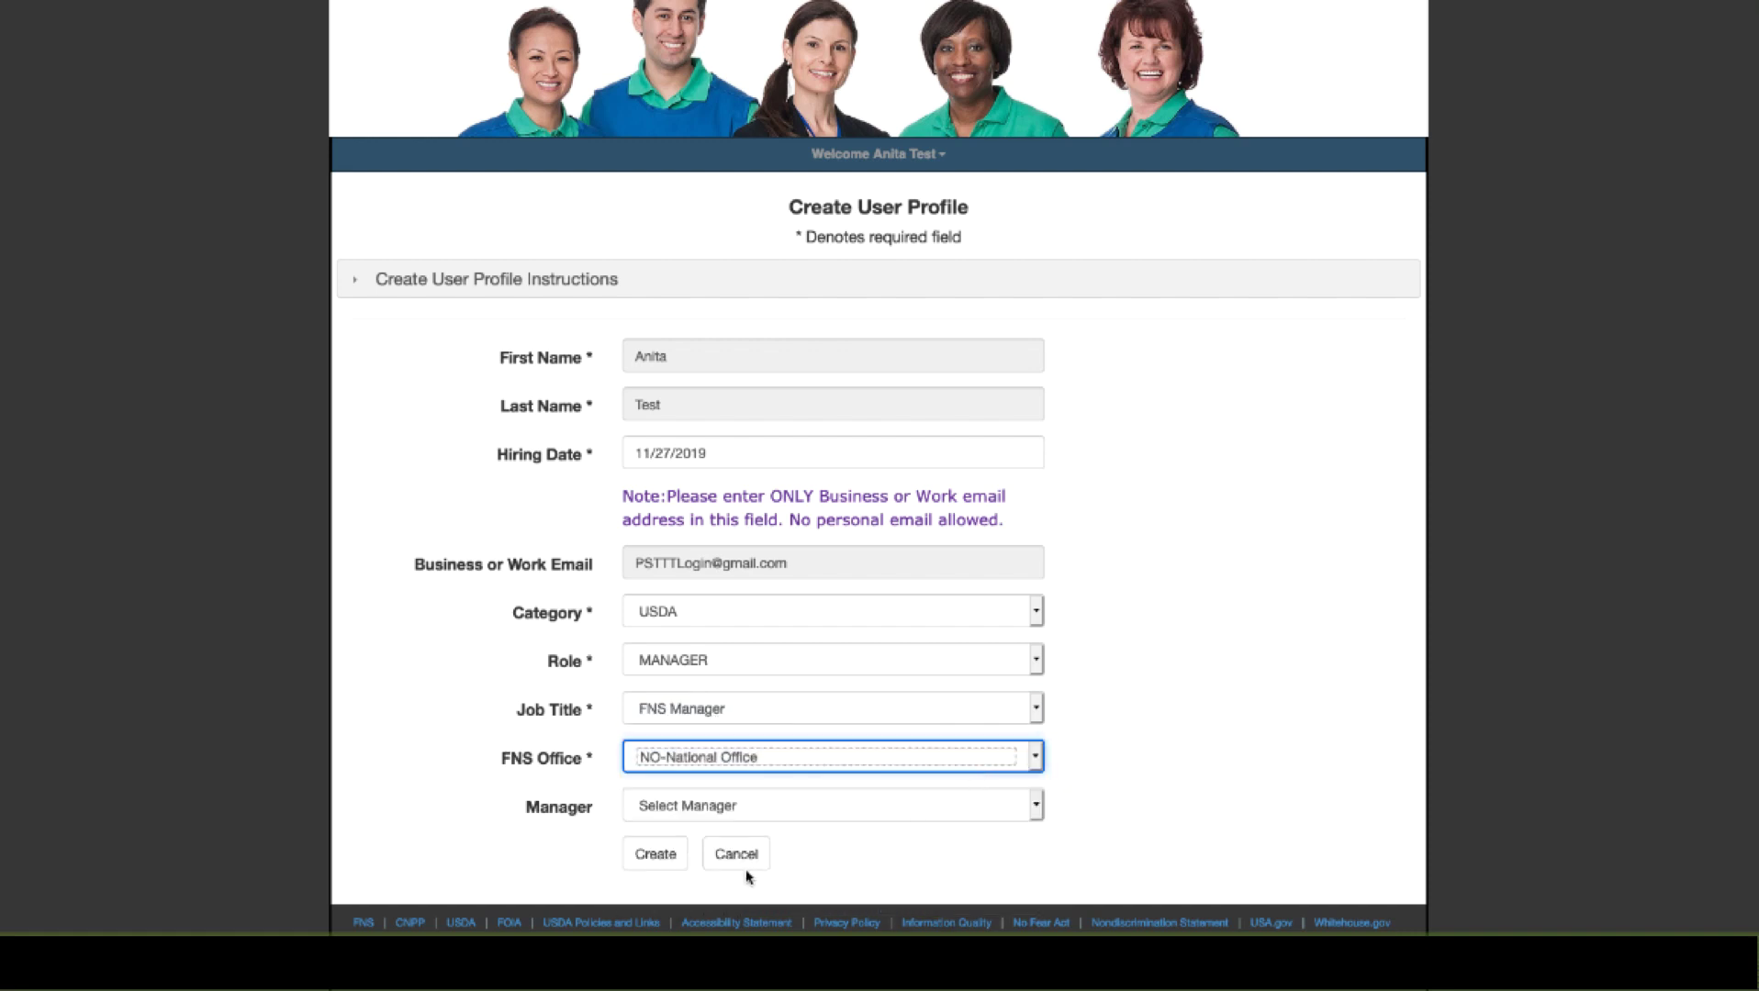
pyautogui.click(656, 855)
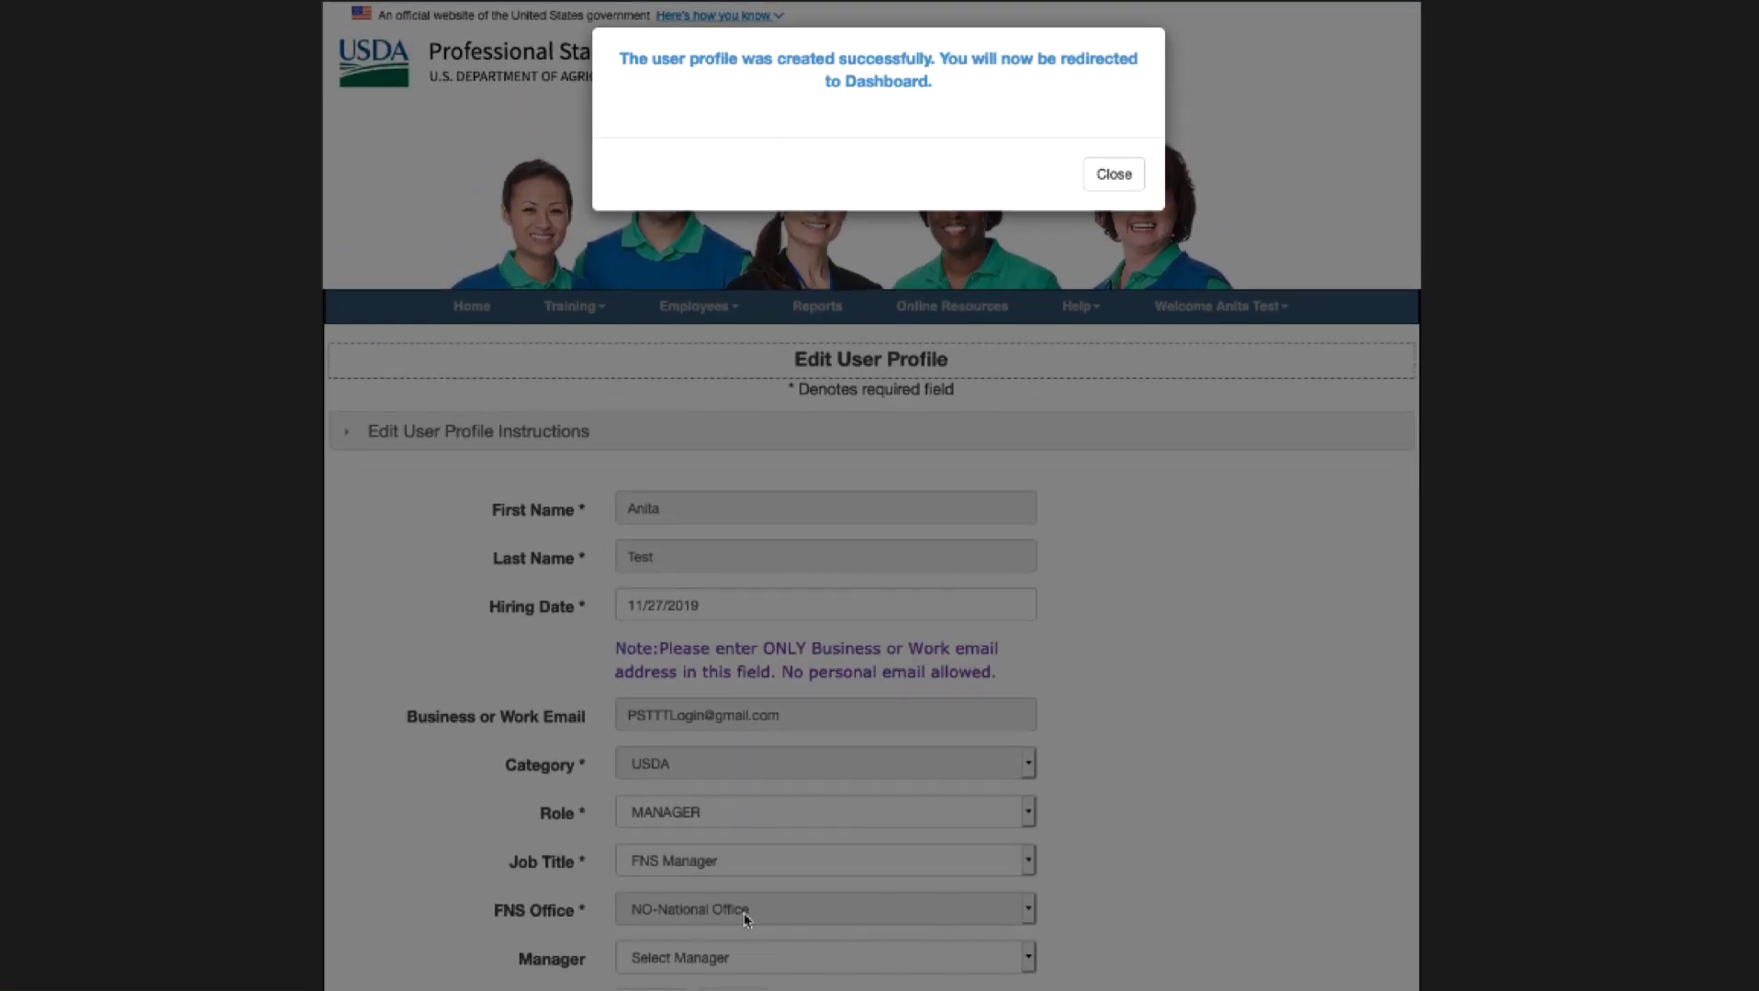
pyautogui.click(1111, 179)
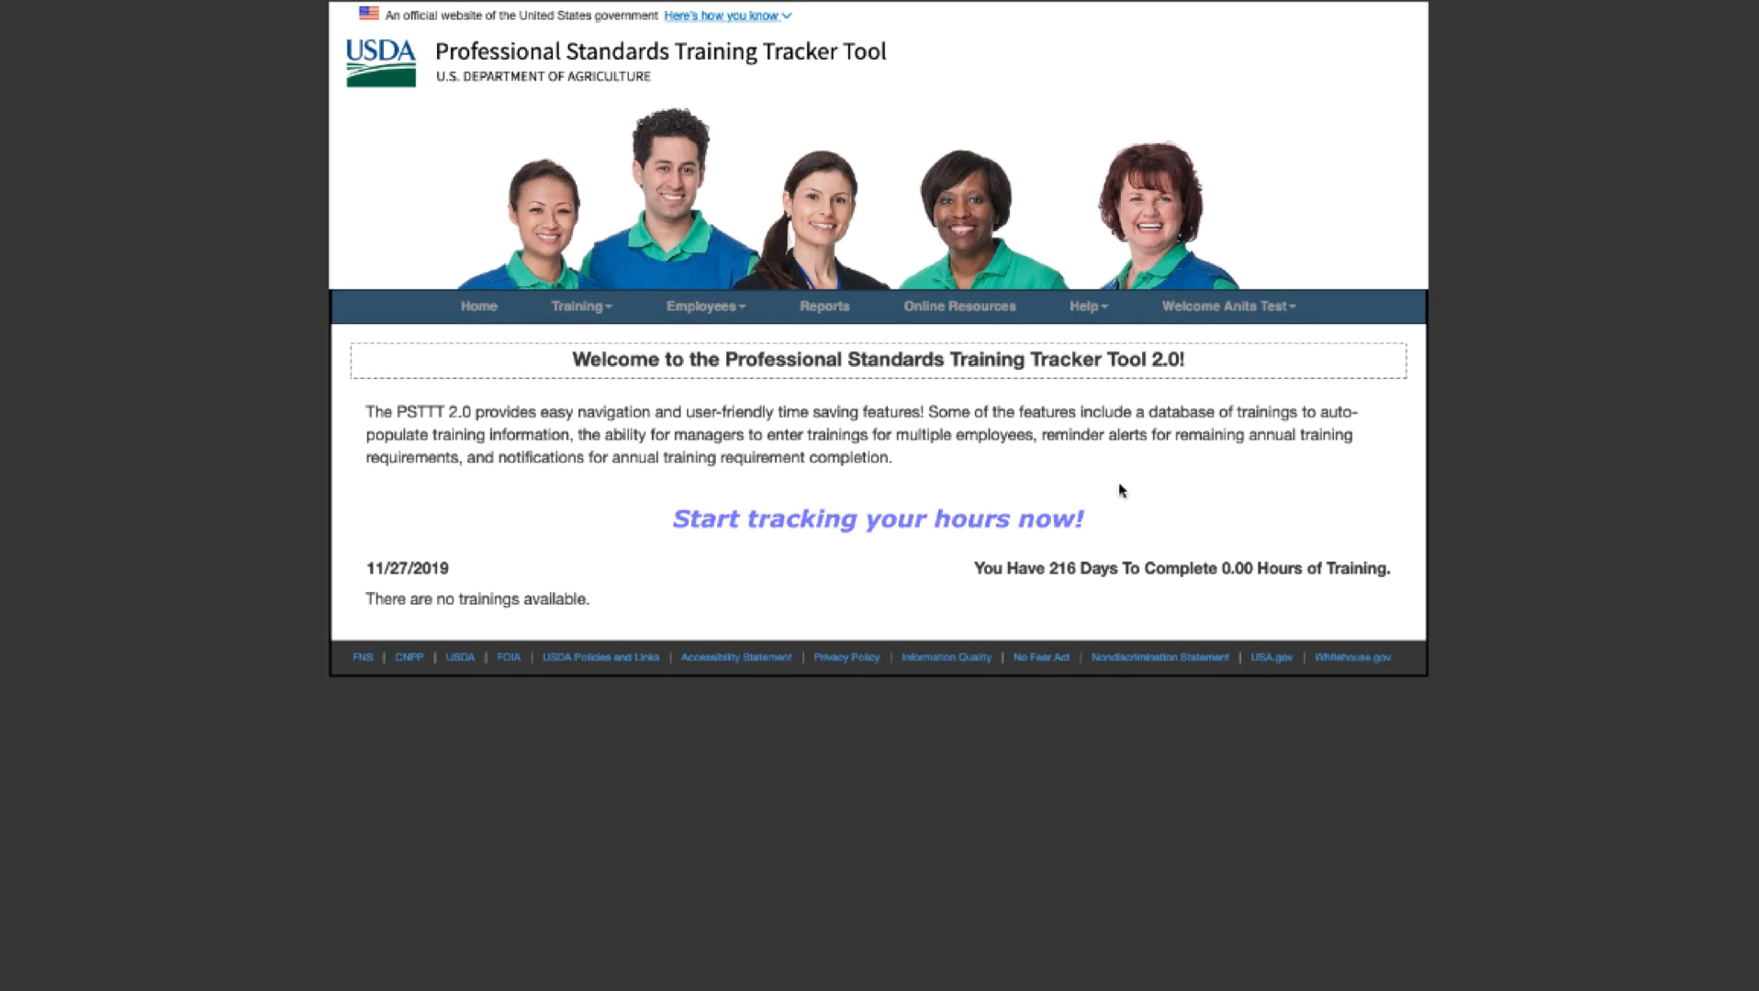
pyautogui.click(1091, 309)
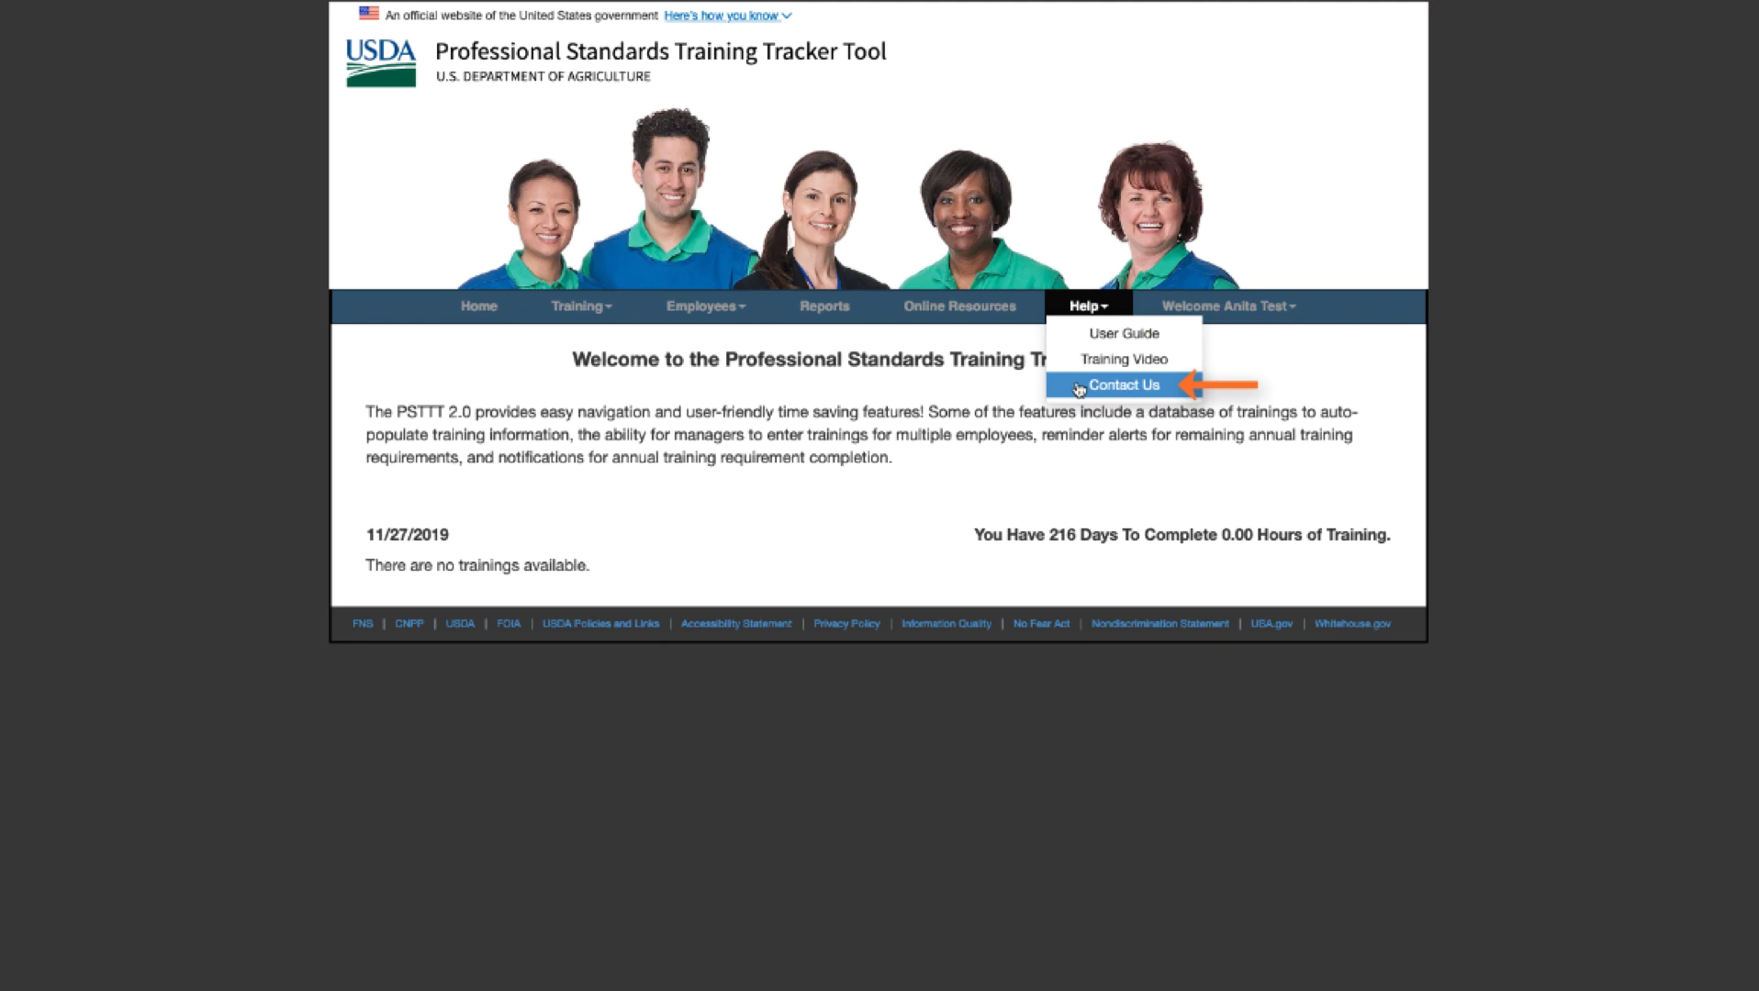
pyautogui.click(1078, 389)
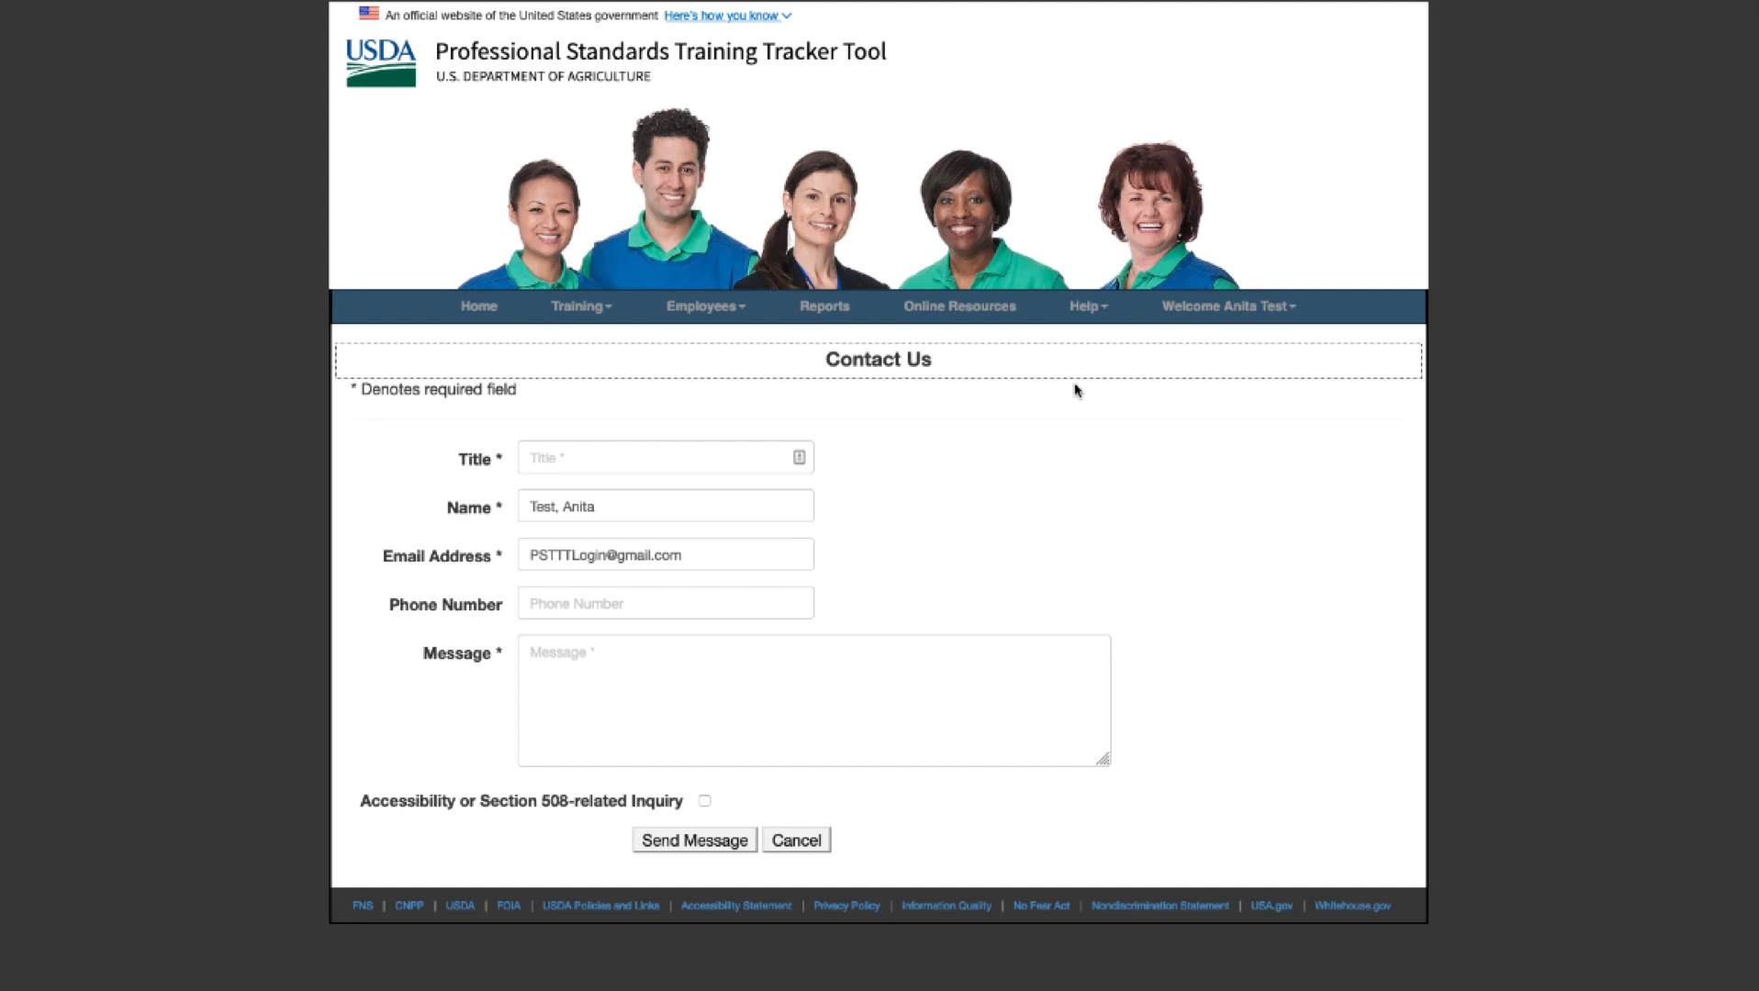
pyautogui.click(812, 844)
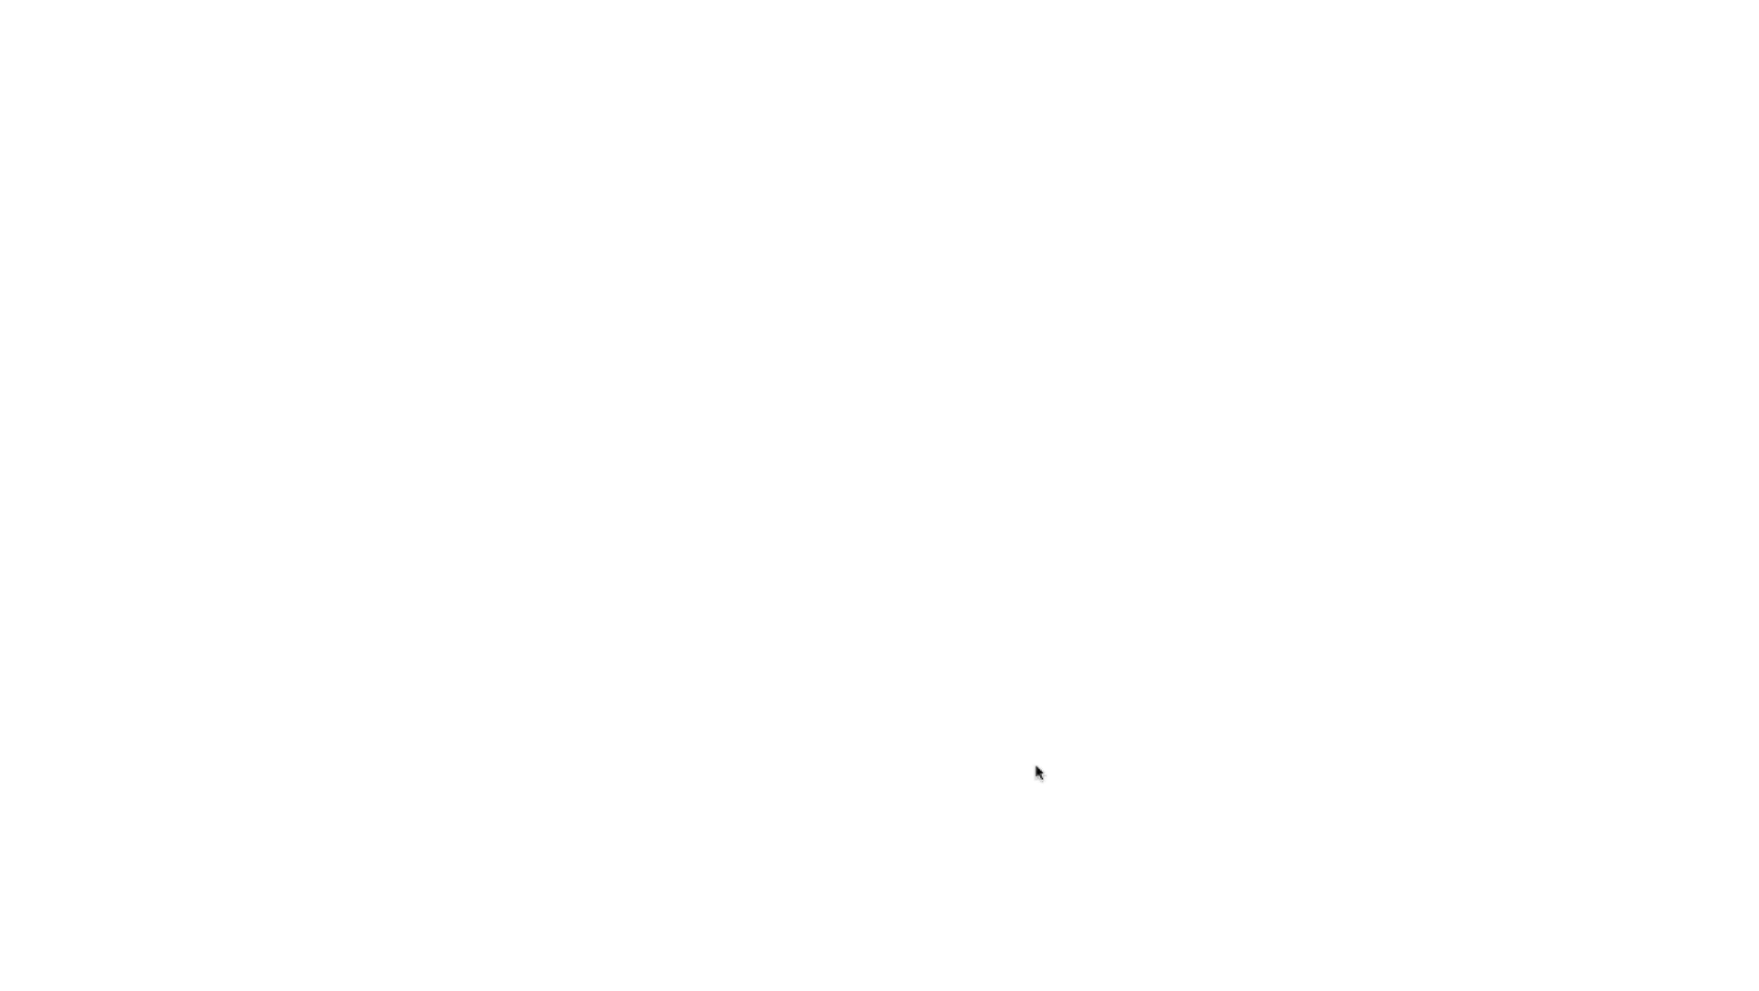